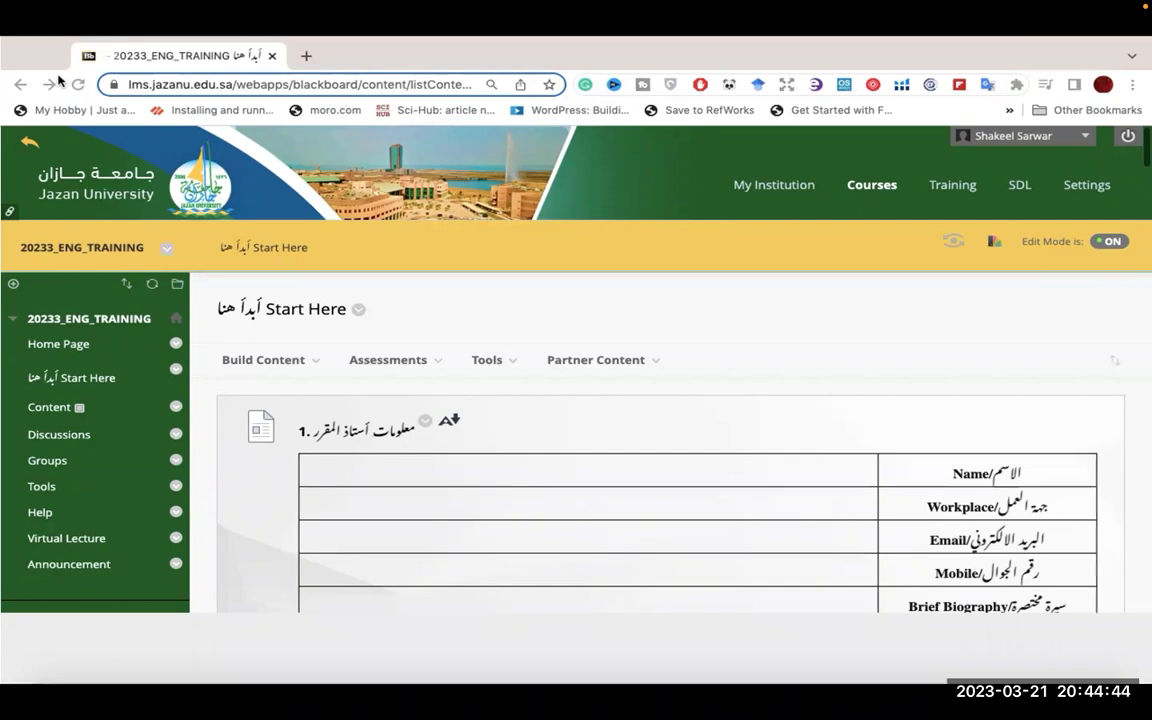
- Leave the browser's full-screen view and return to the presentation slide
key("ctrl+super+f")
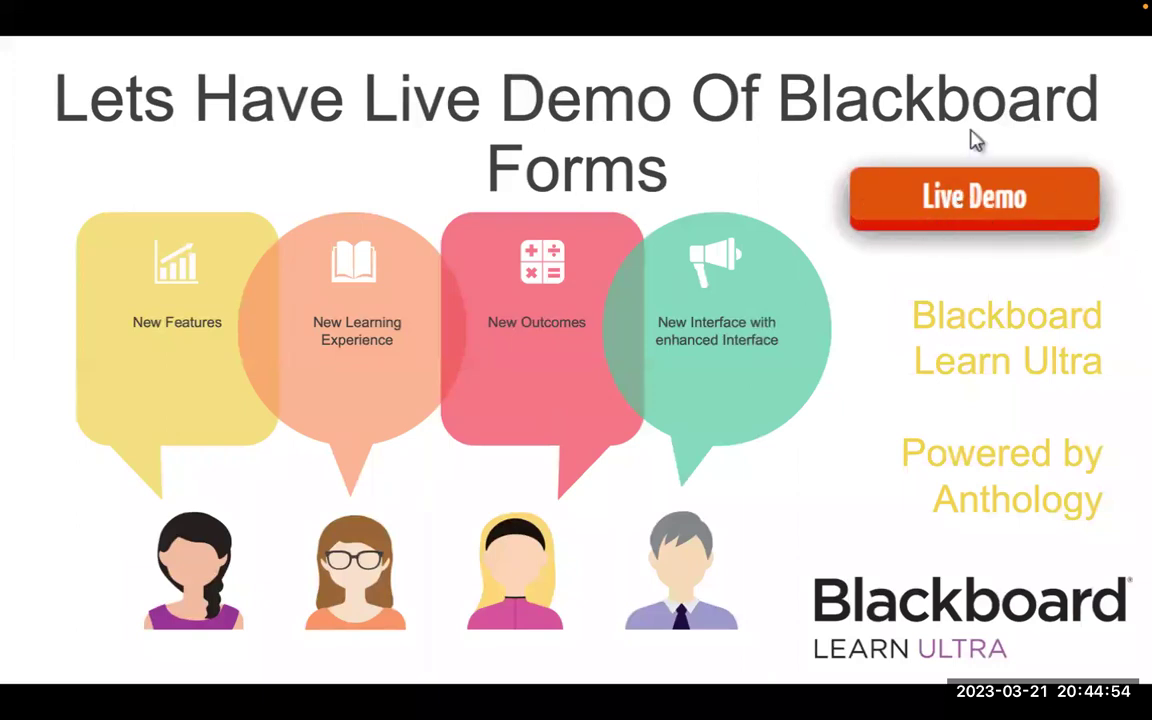
- Bring the Safari window with Blackboard's course list to the front and shift it down slightly
left_click(985, 197)
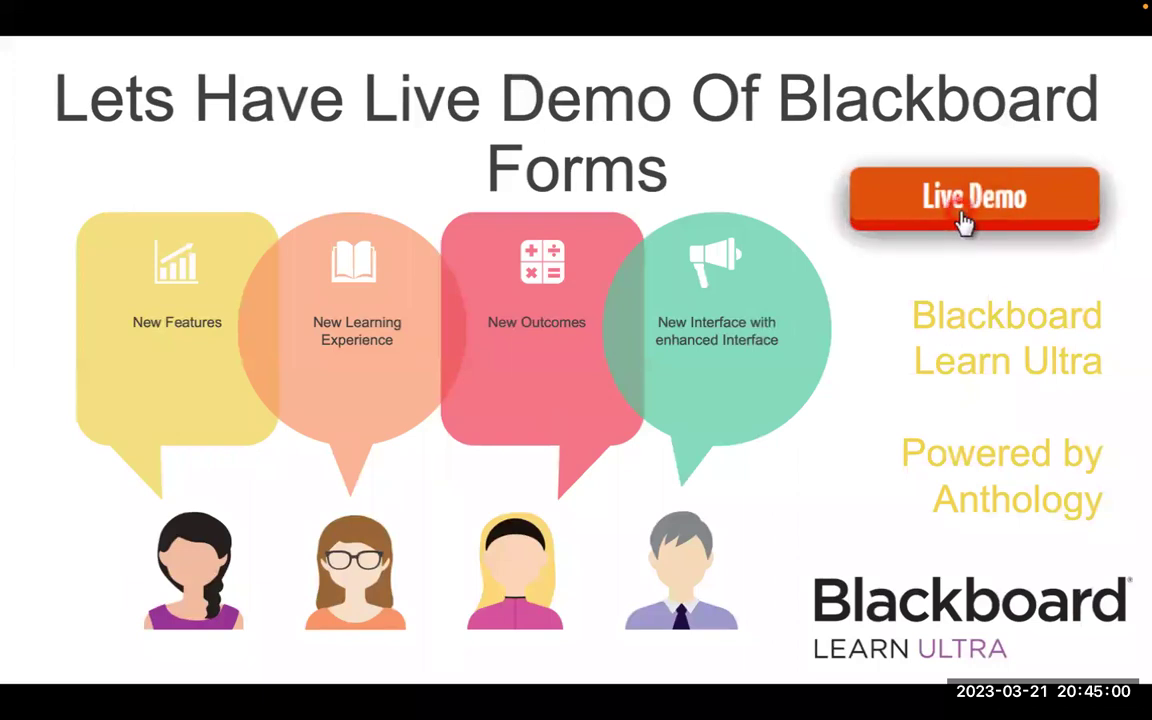
key("ctrl+Up")
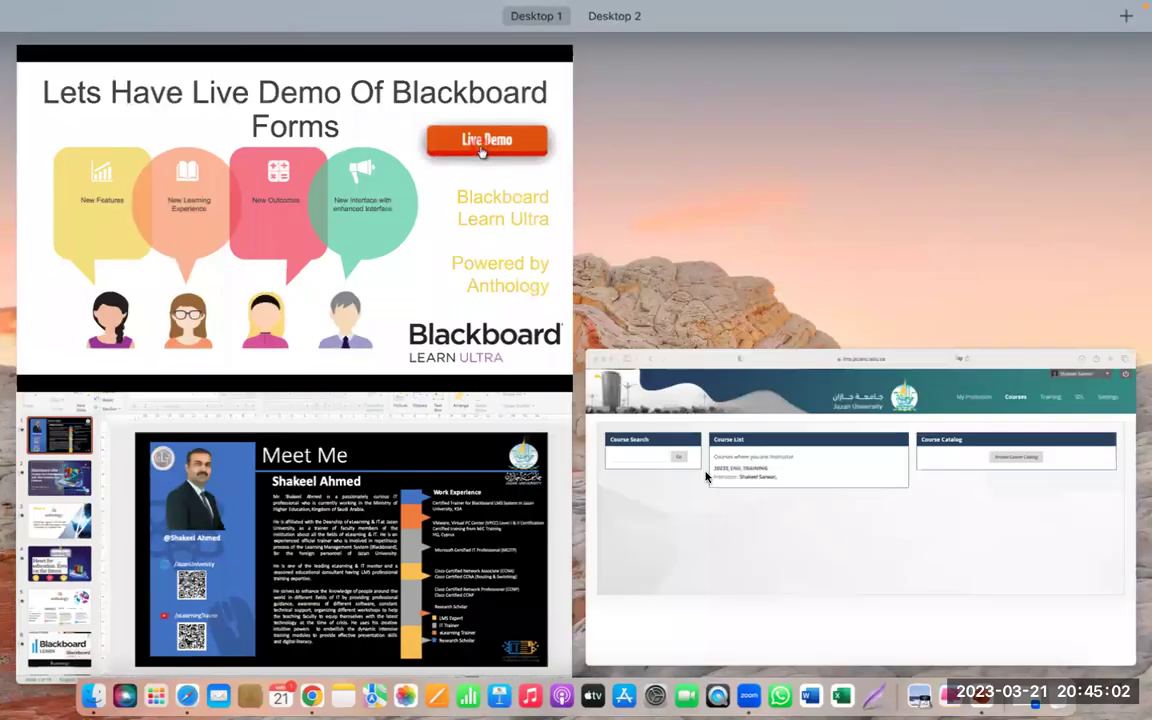
left_click(716, 518)
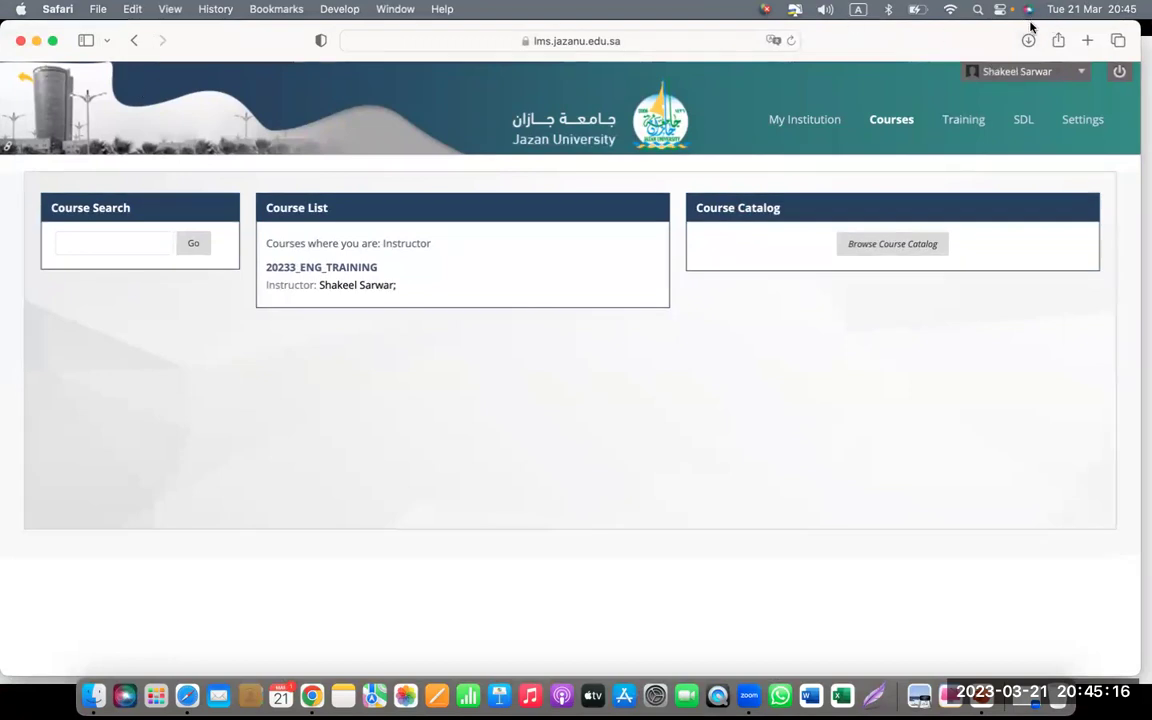
left_click_drag(1031, 20, 1035, 75)
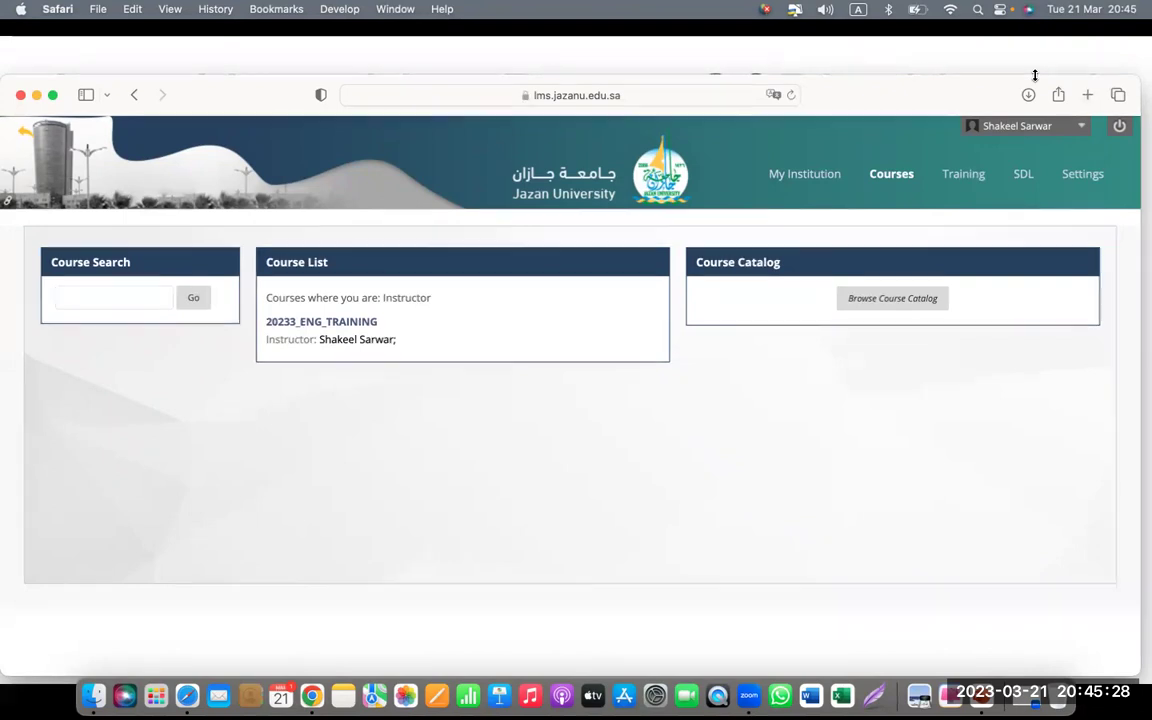
- Open 20233_ENG_TRAINING from the Course List and expand its course menu
left_click(892, 175)
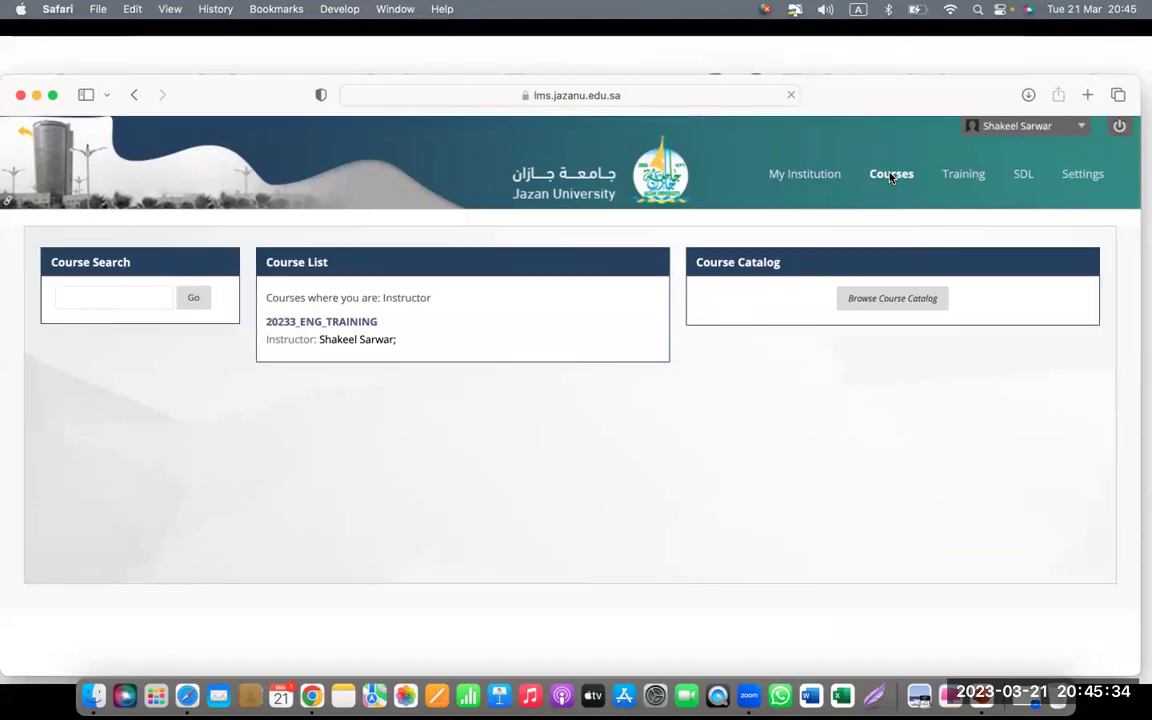
left_click(328, 323)
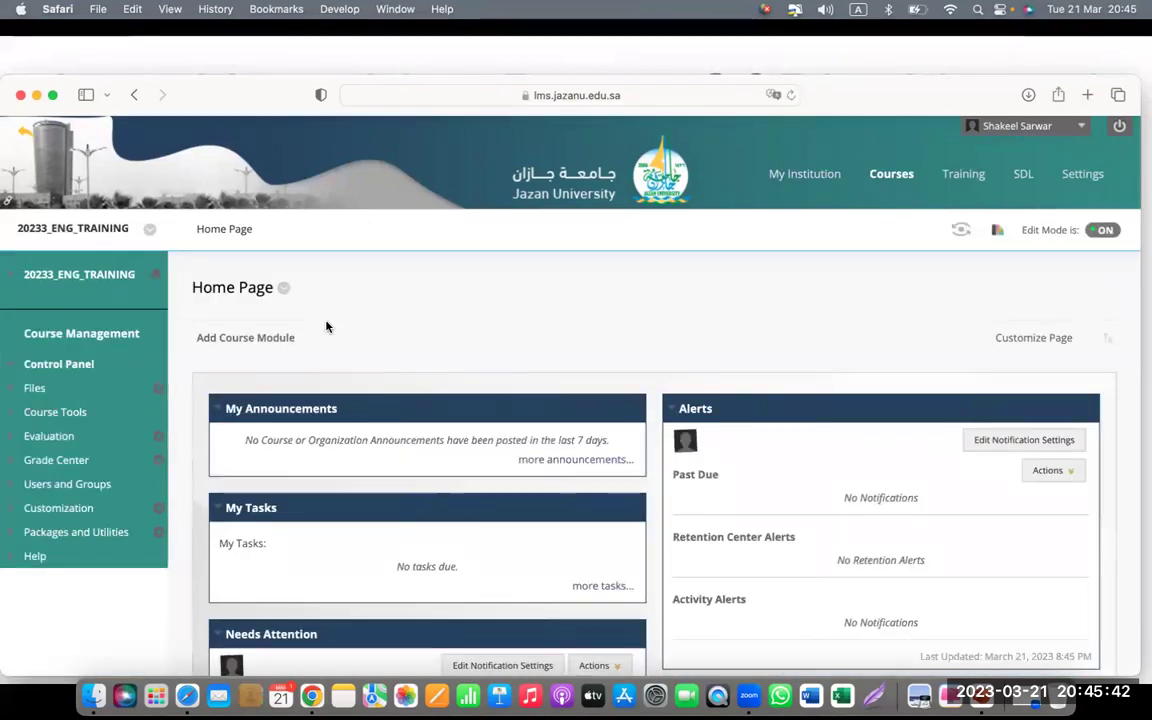
scroll(419, 336, "down", 1)
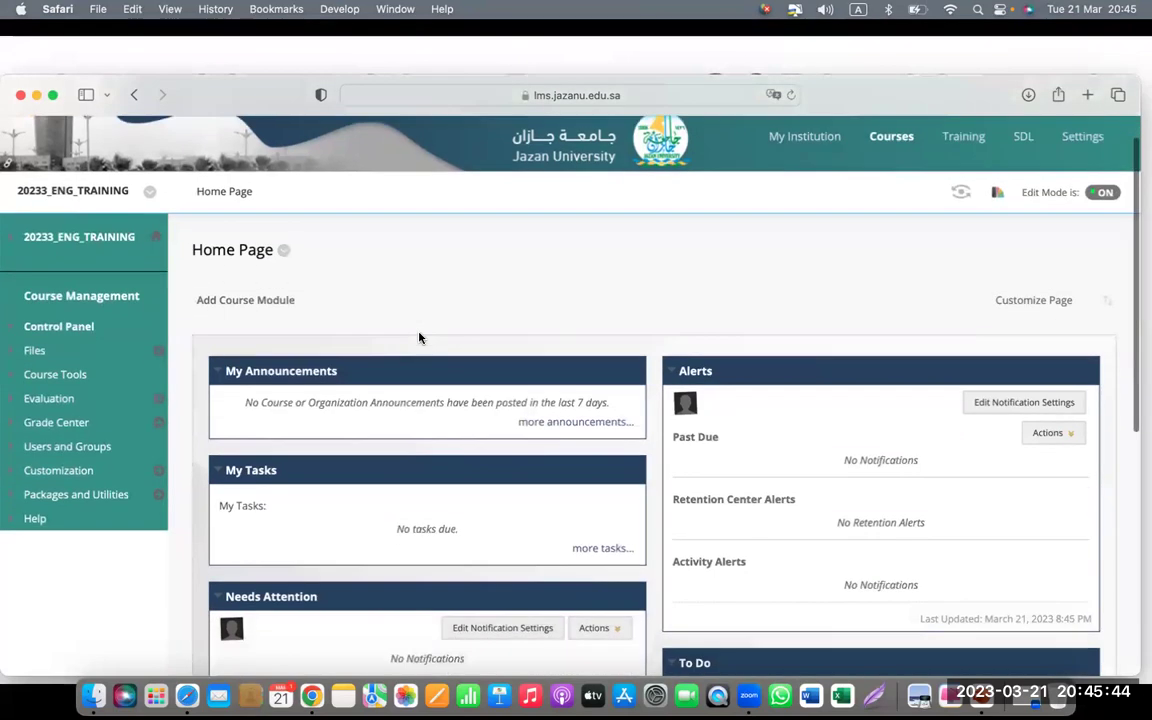
scroll(419, 337, "down", 6)
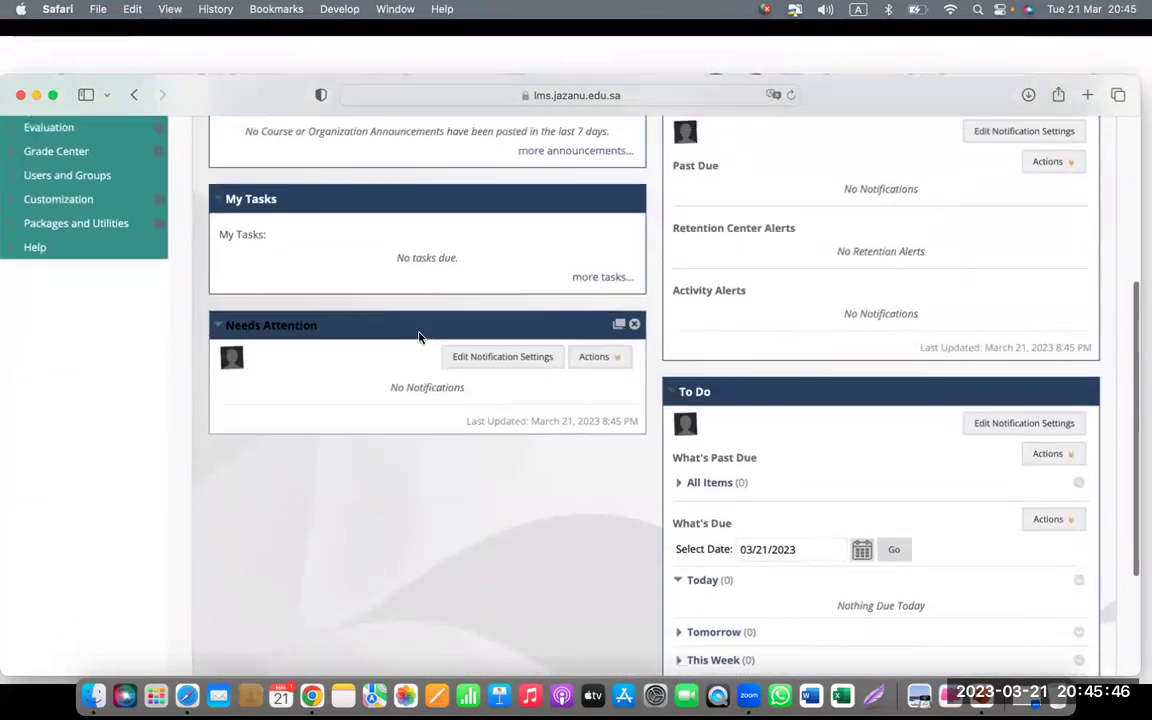
scroll(419, 337, "up", 7)
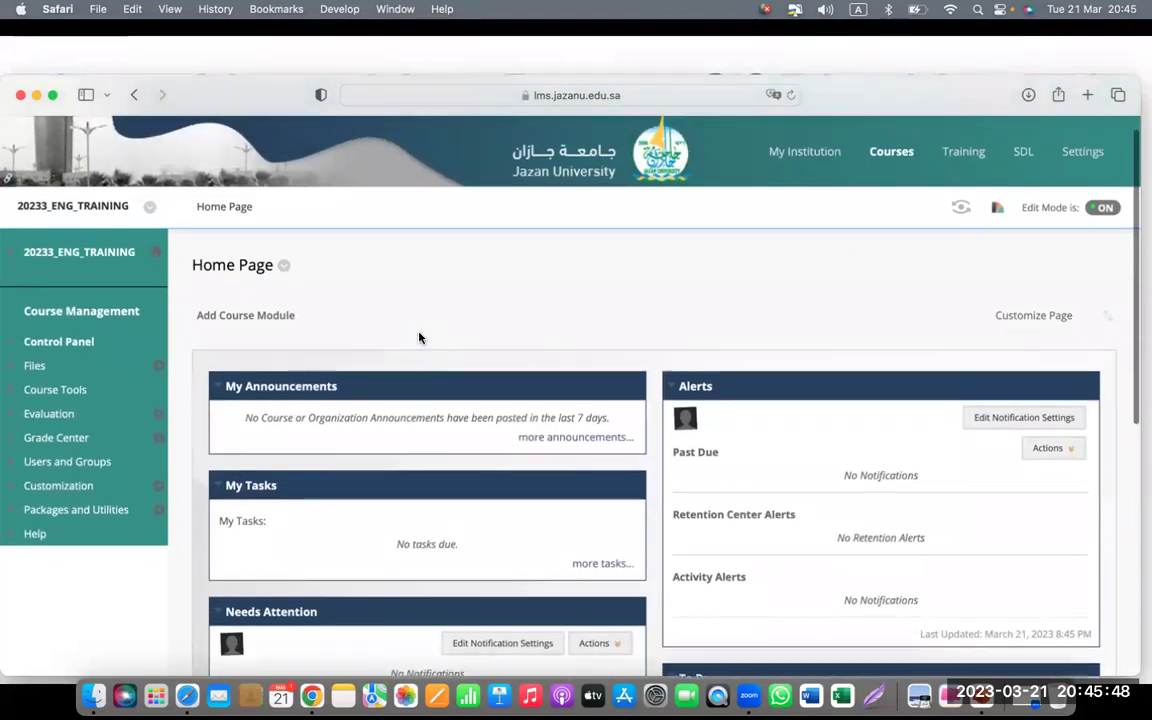
scroll(419, 337, "up", 1)
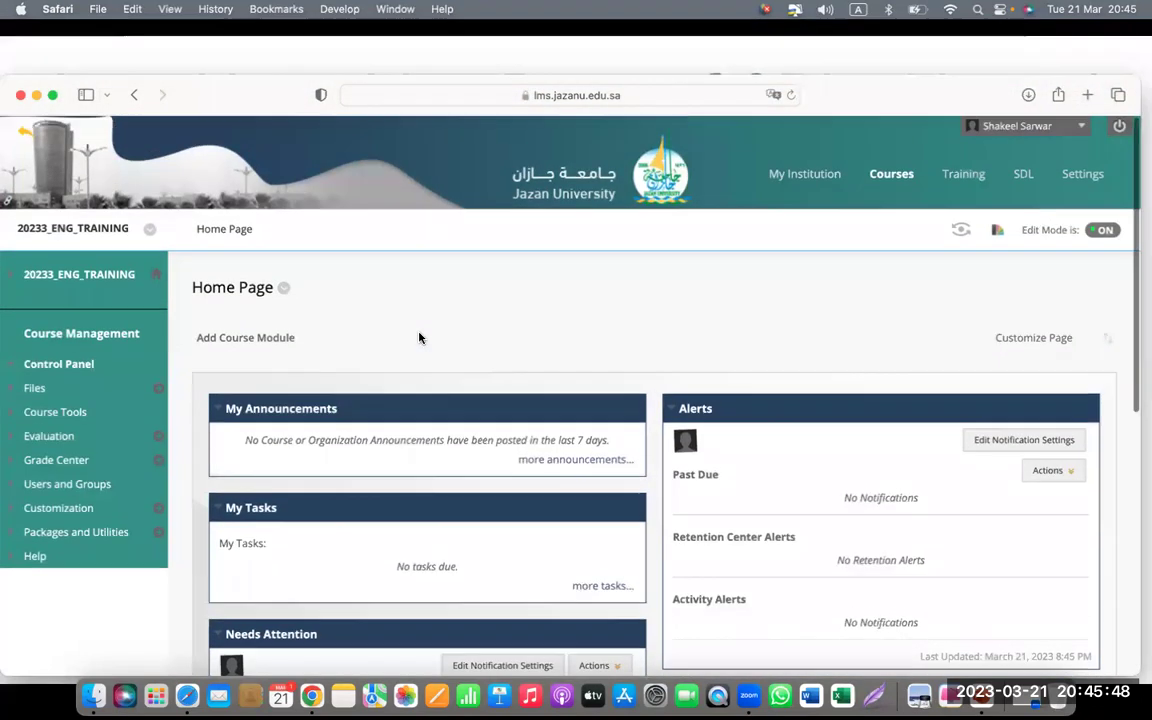
left_click(12, 277)
left_click(11, 262)
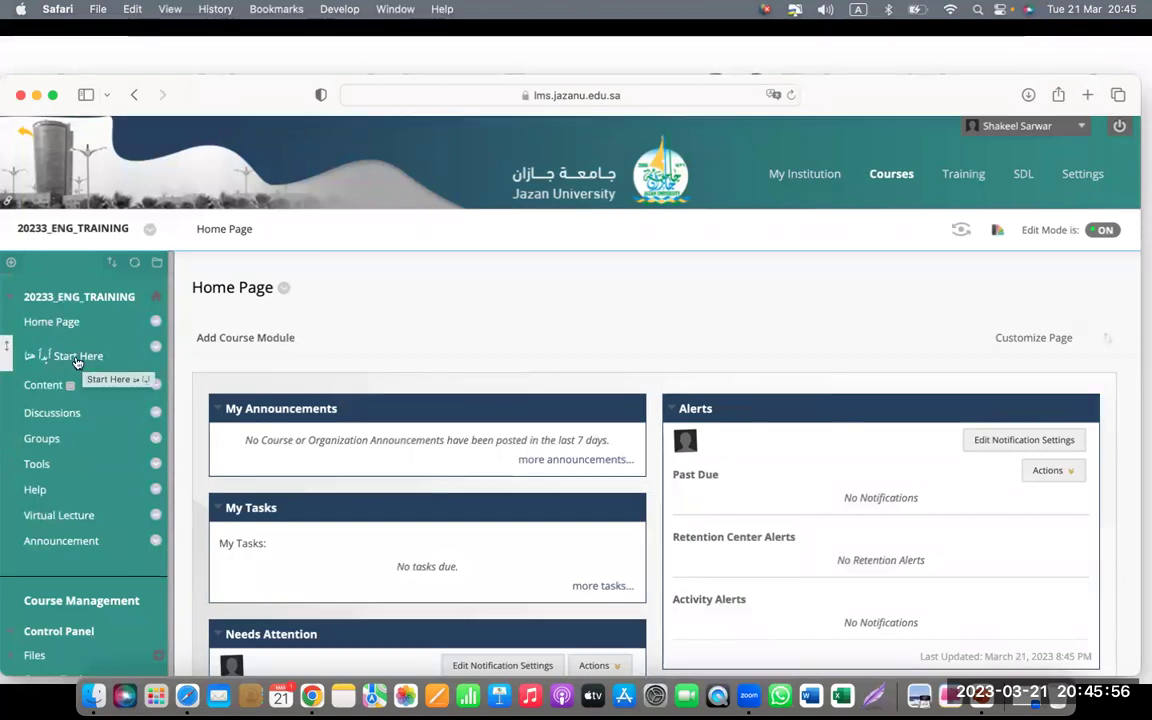
- Open Start Here and scroll down to the empty instructor information table
left_click(77, 360)
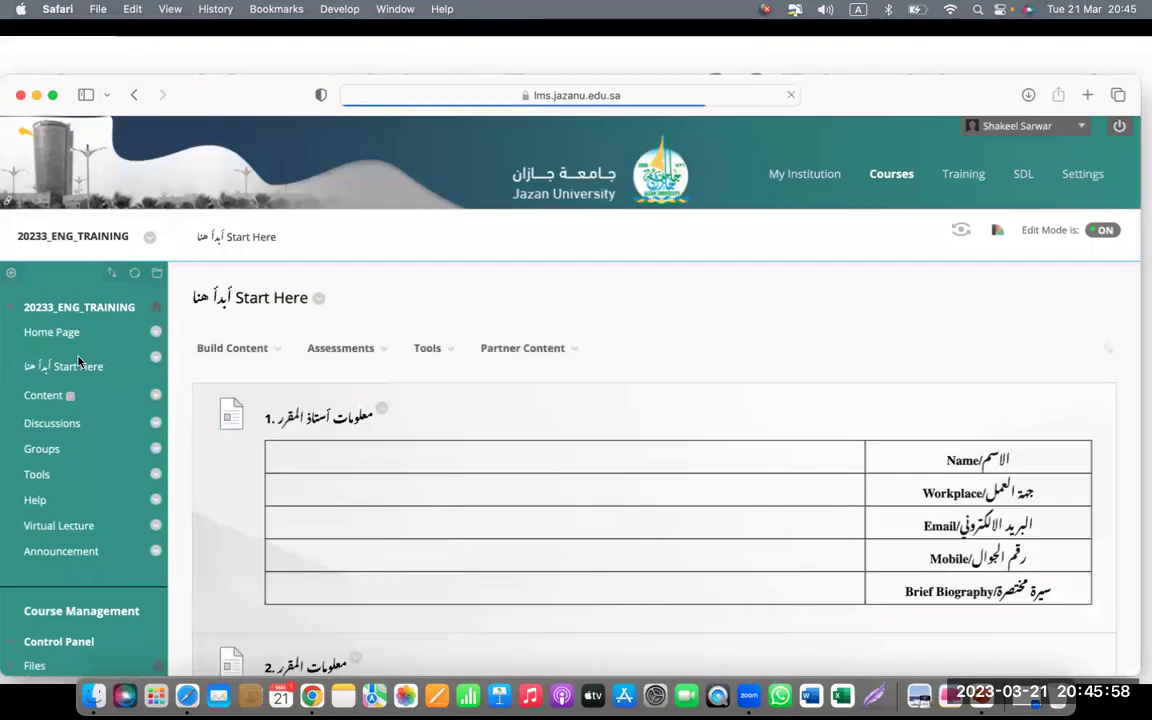
mouse_move(776, 391)
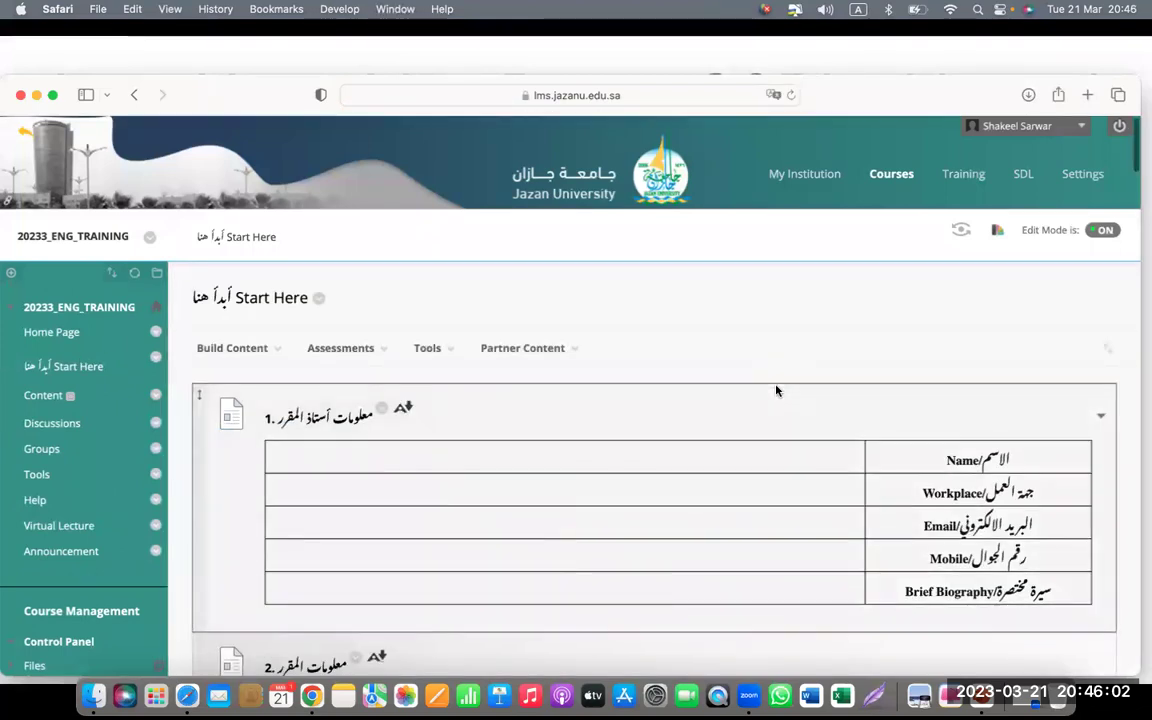
scroll(777, 388, "down", 1)
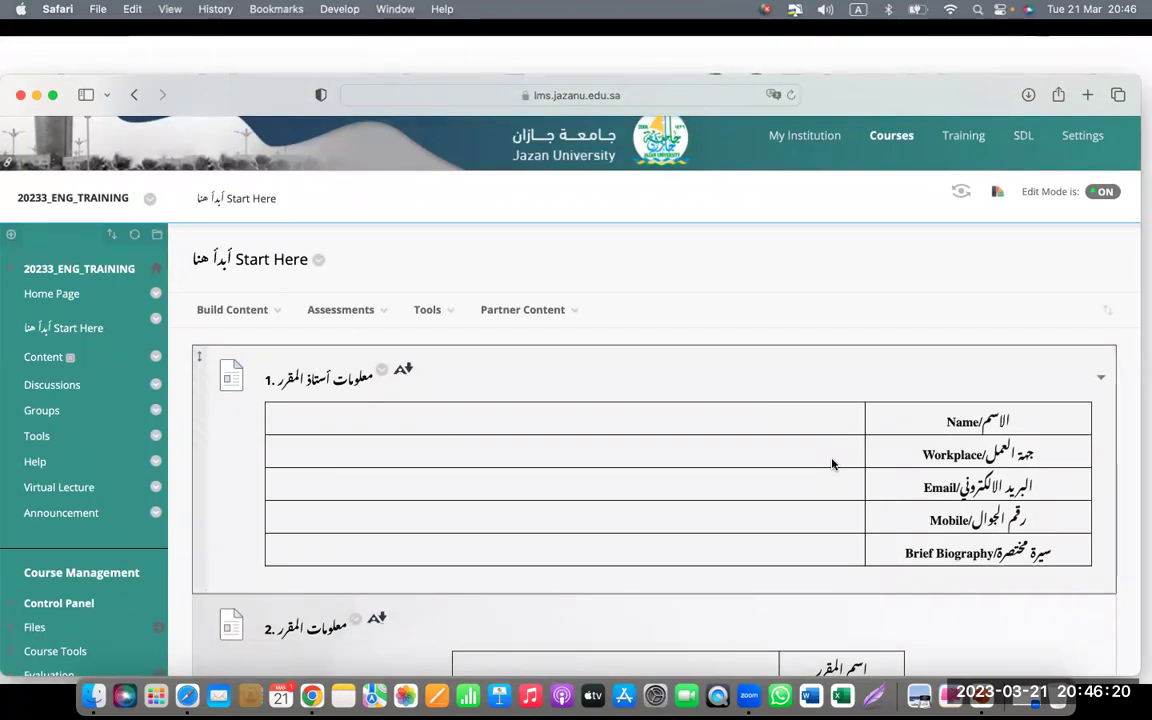
scroll(832, 464, "down", 2)
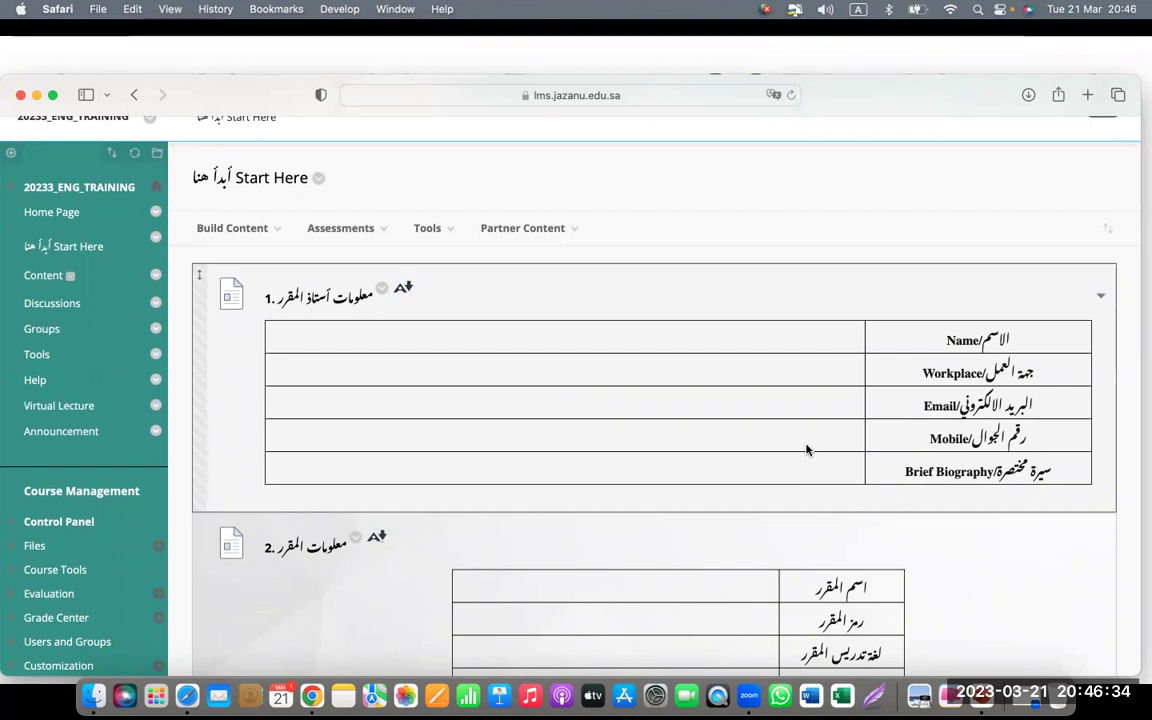
- Open and dismiss the page's context menu several times
right_click(683, 334)
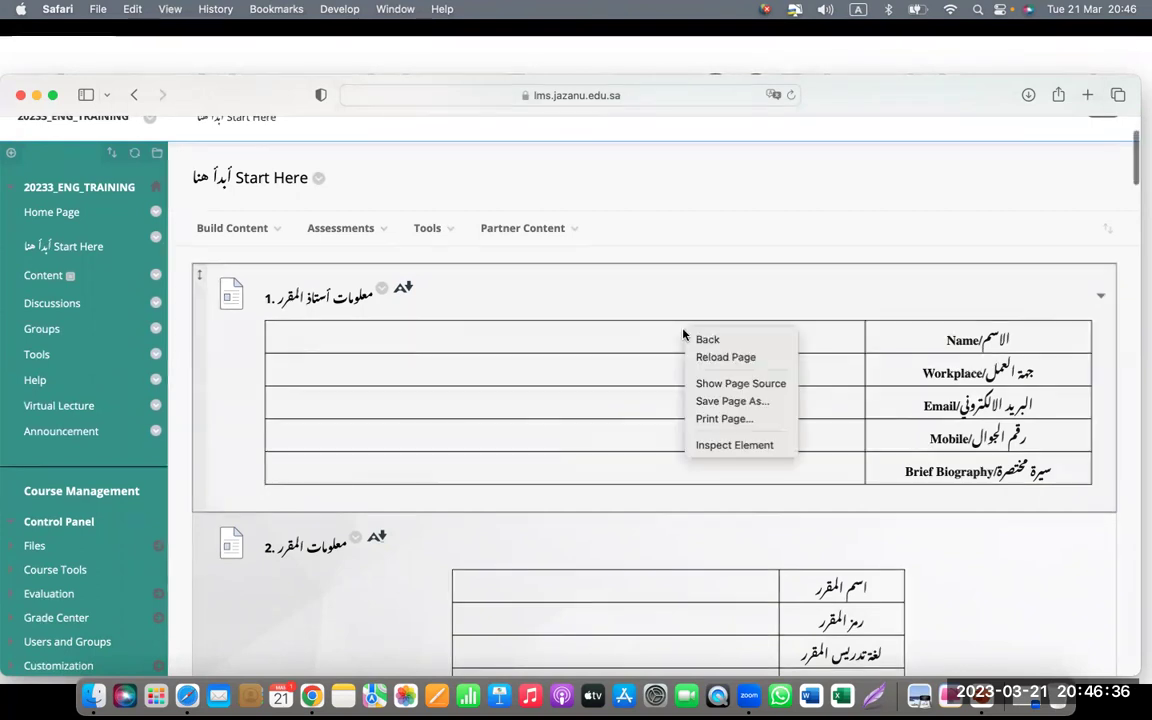
right_click(685, 249)
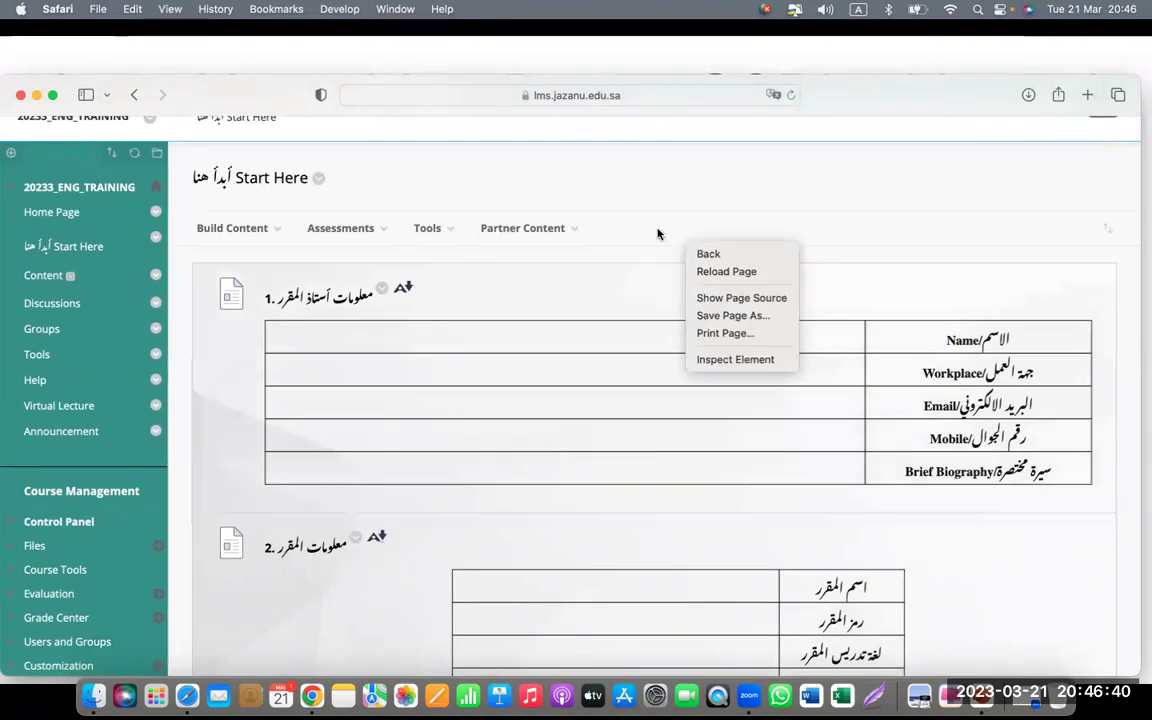
left_click(658, 234)
right_click(658, 234)
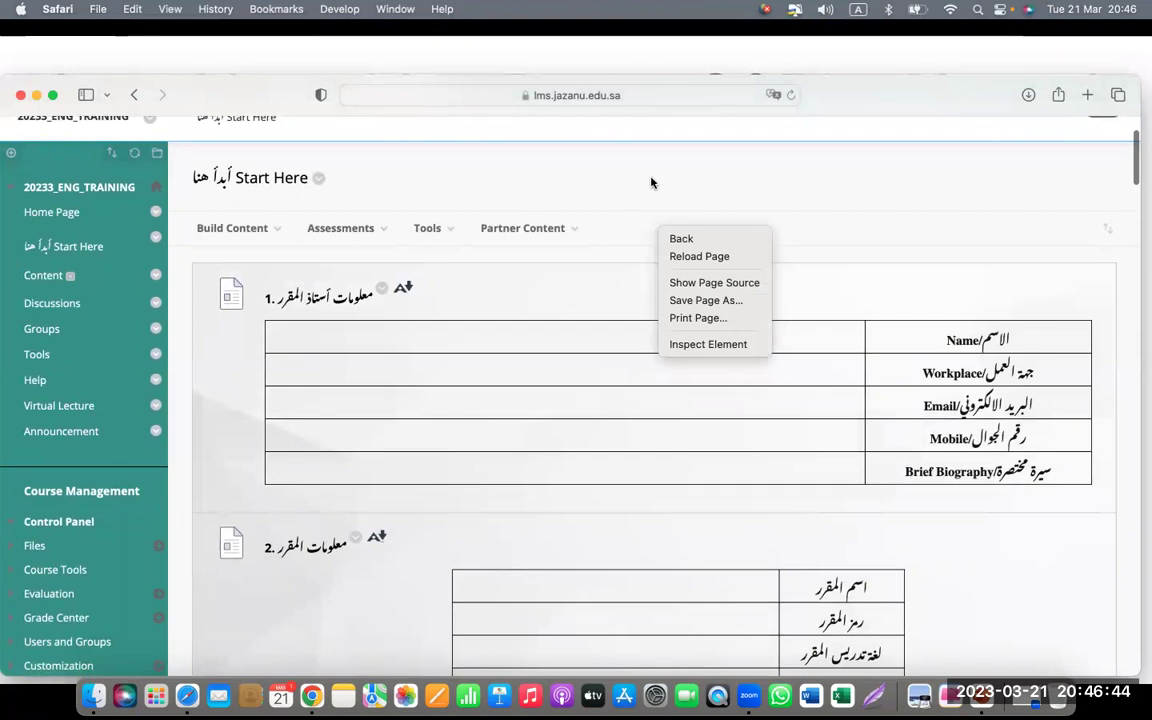
left_click(652, 185)
scroll(640, 340, "down", 3)
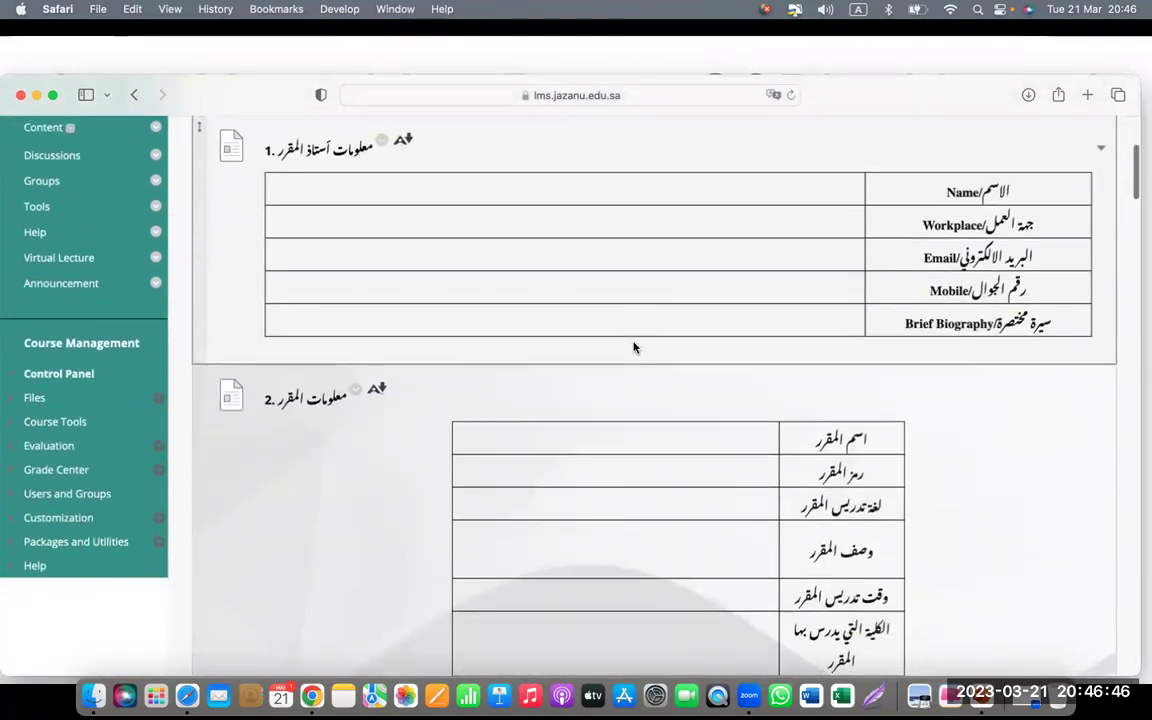
scroll(633, 347, "up", 5)
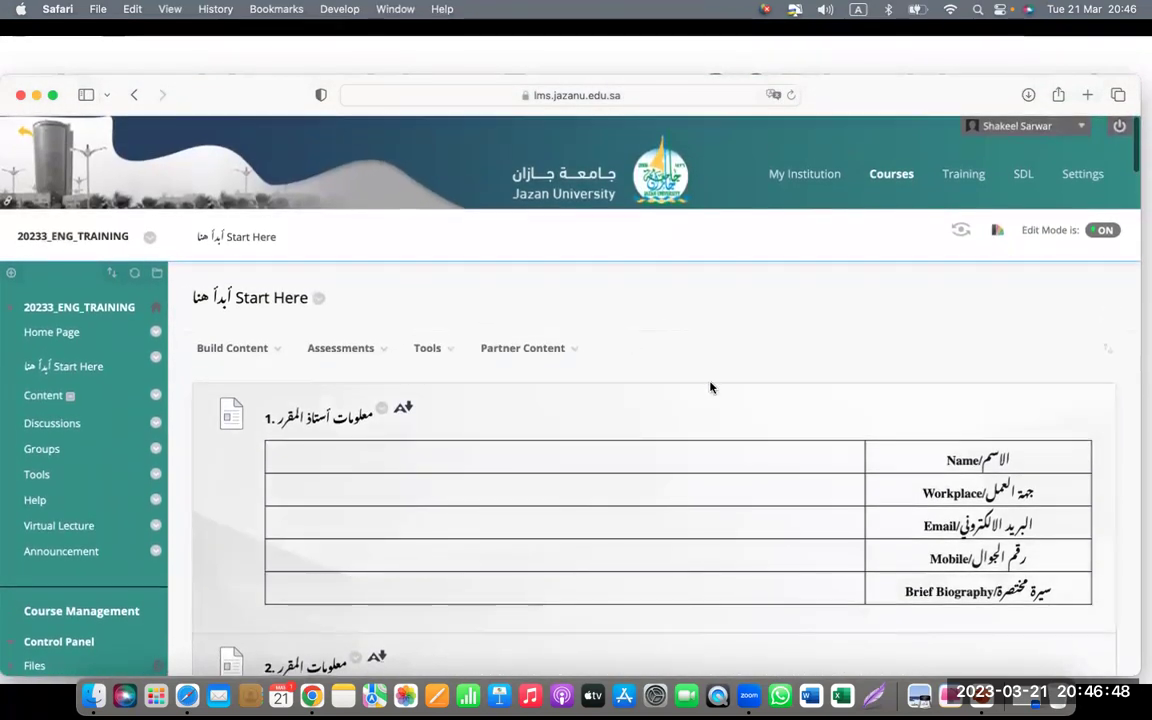
- Check the context menu over the instructor table, then show Safari's page translation options
right_click(700, 406)
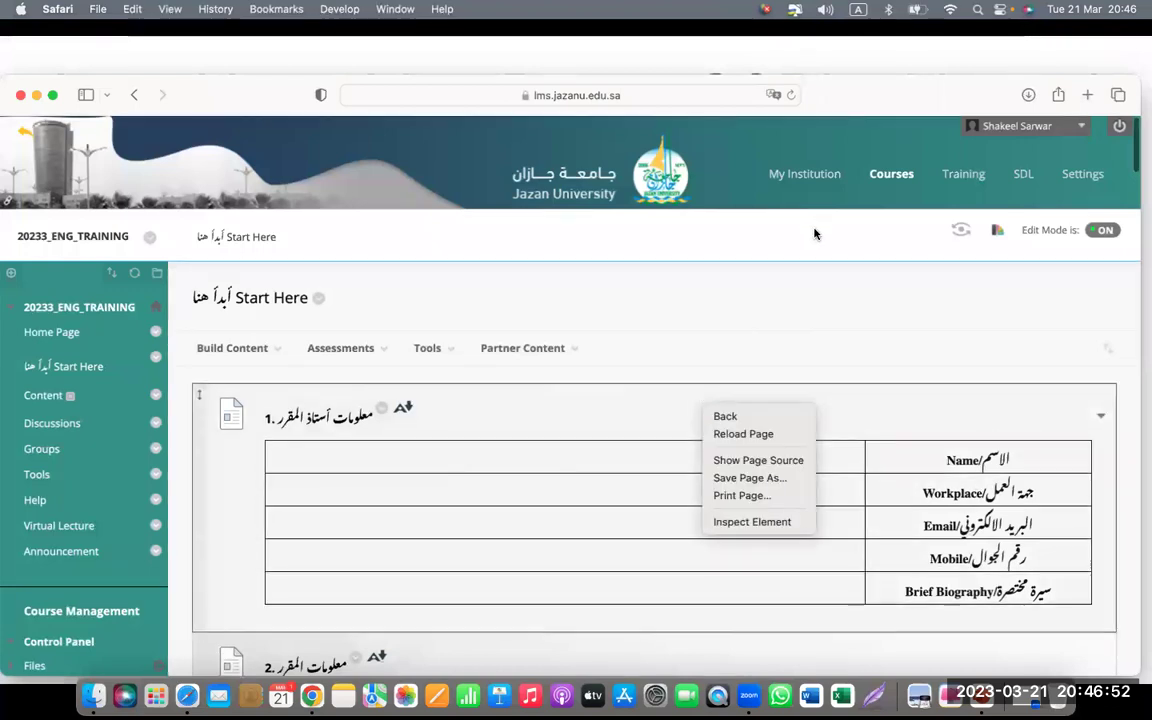
left_click(836, 154)
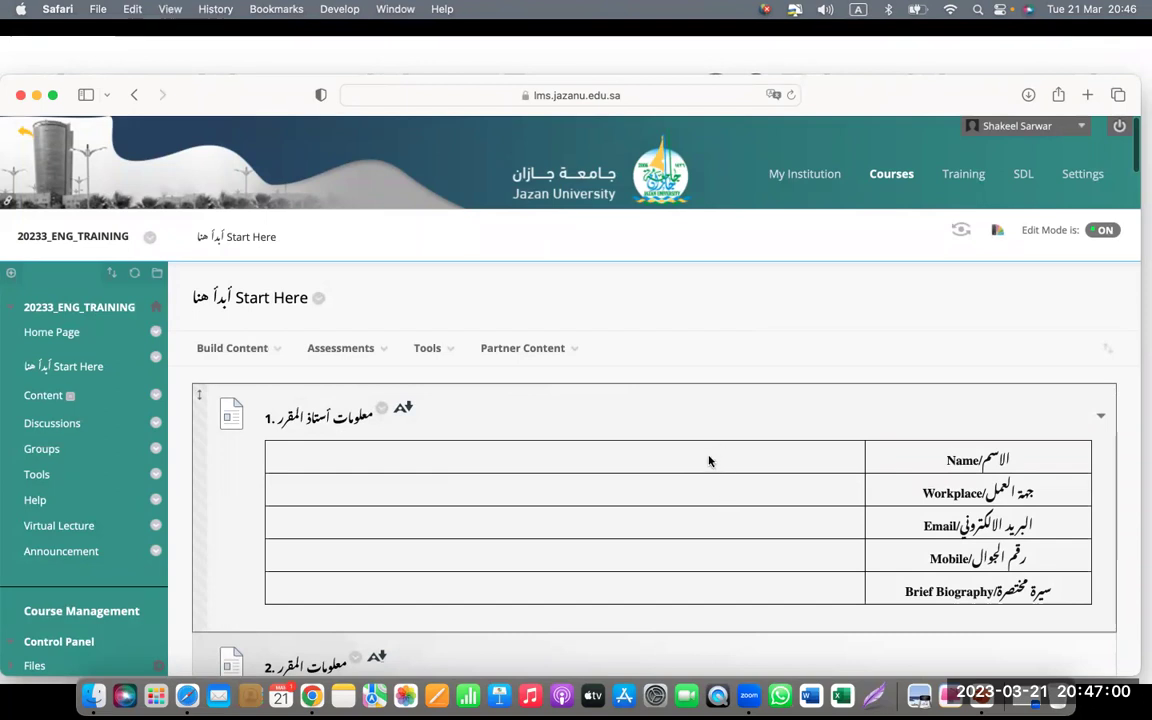
right_click(710, 456)
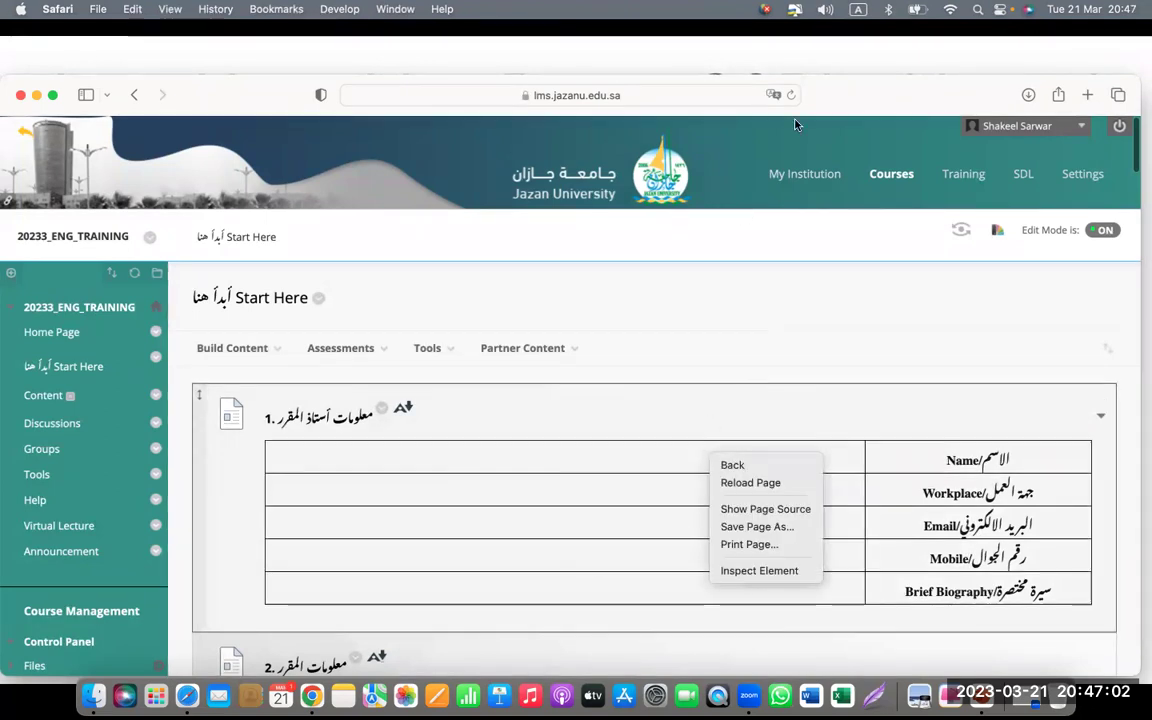
left_click(856, 104)
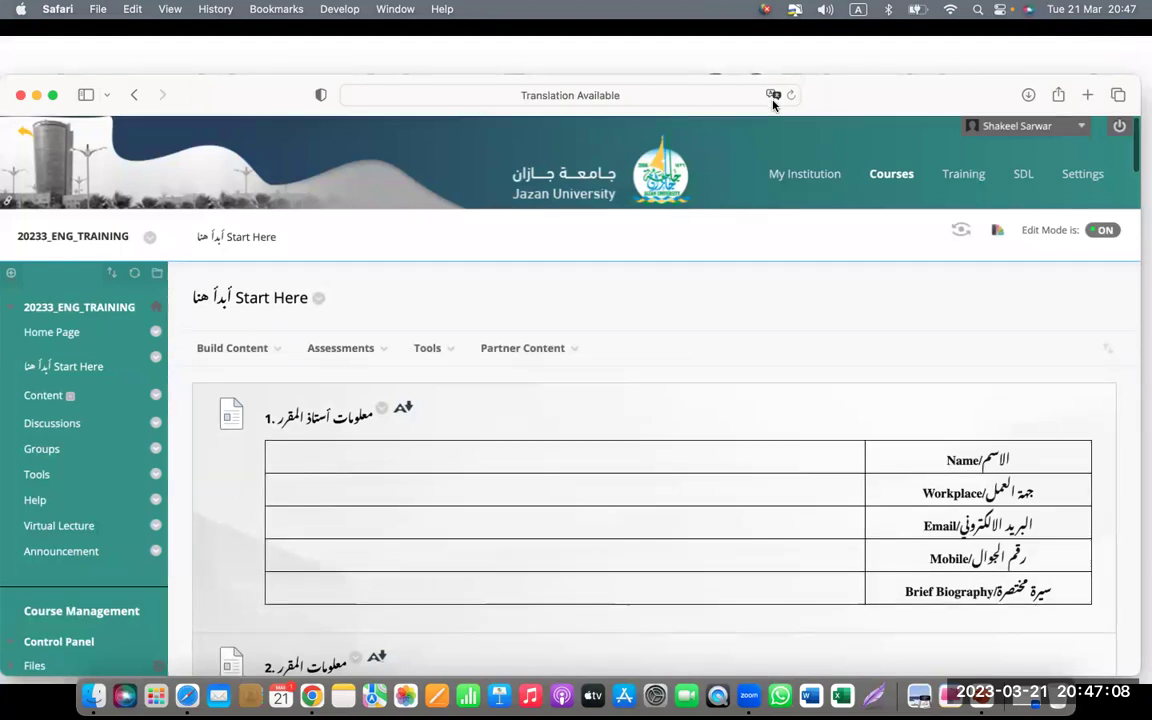
left_click(772, 96)
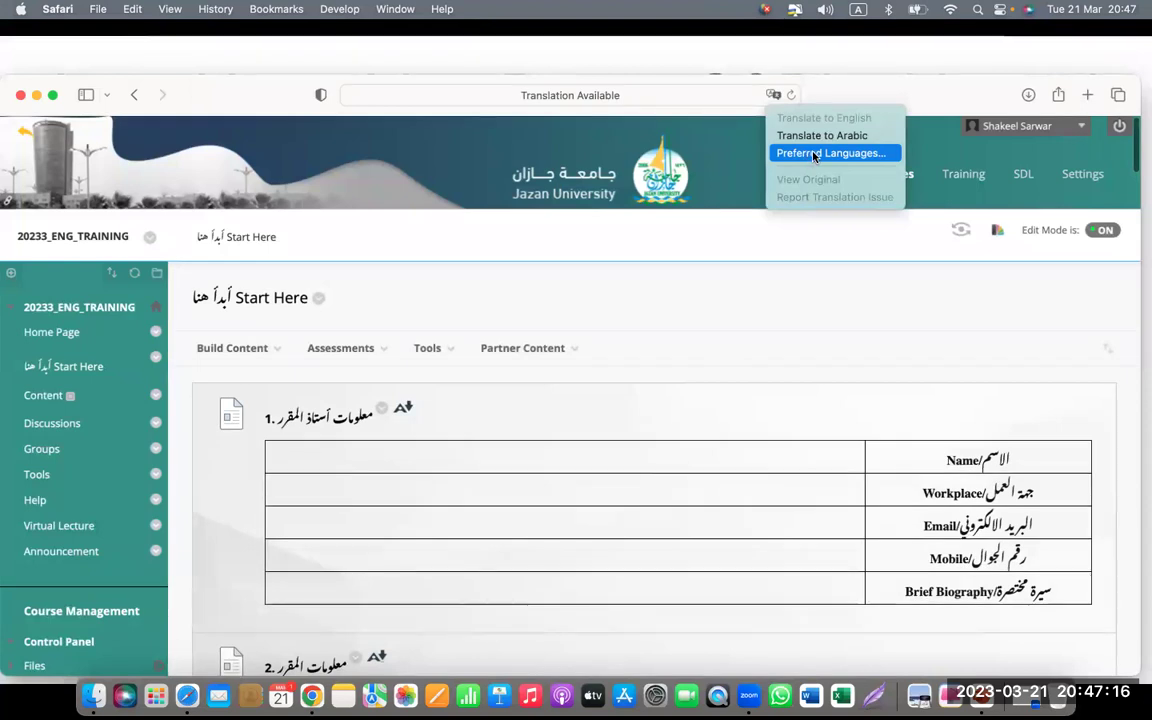
- Review the preferred languages in Language & Region settings, then return to the window overview
left_click(815, 153)
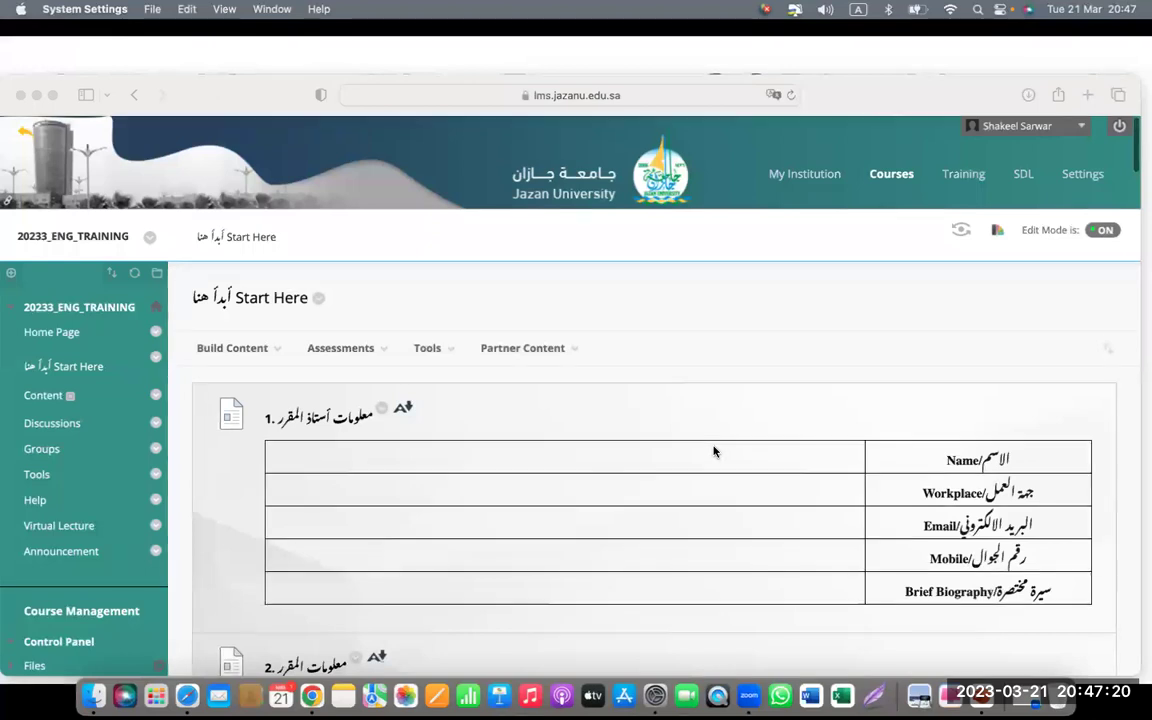
scroll(714, 451, "down", 2)
scroll(714, 451, "down", 5)
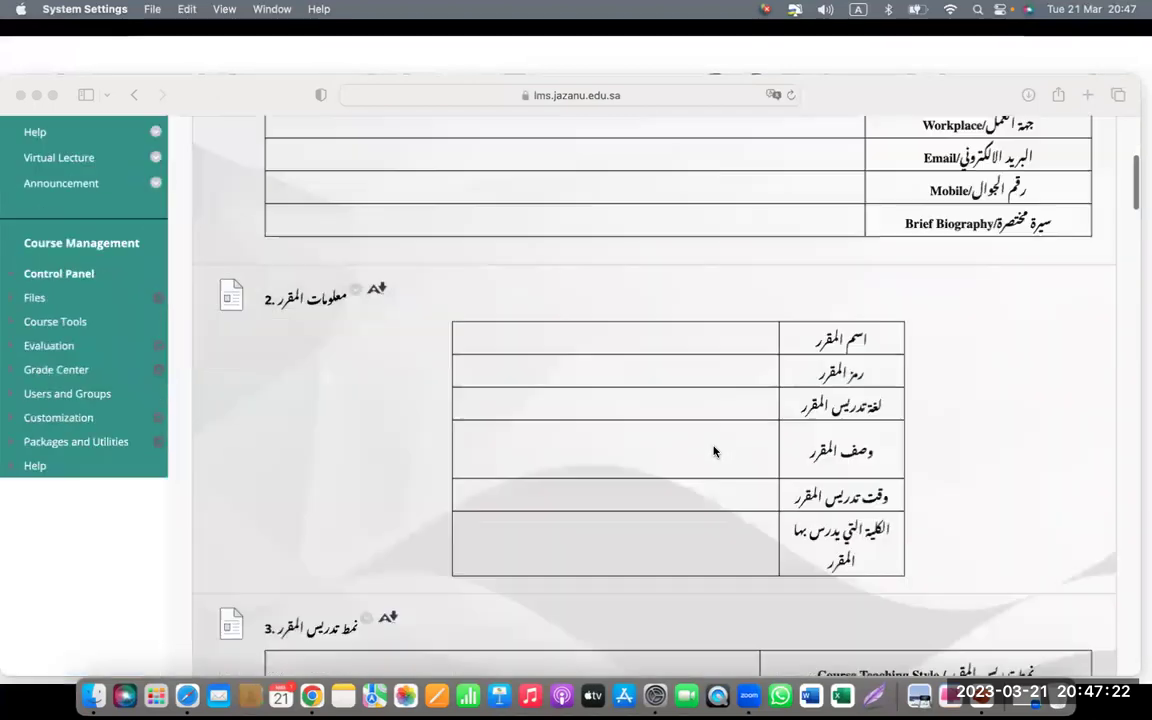
scroll(714, 451, "up", 8)
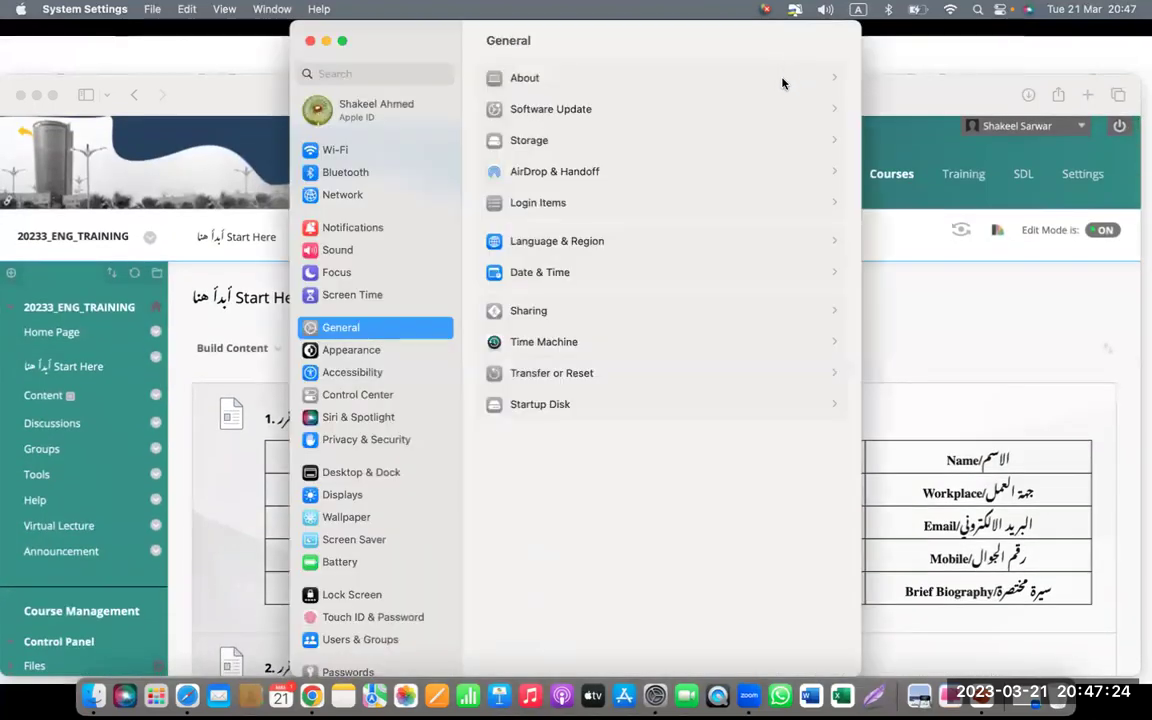
left_click(610, 238)
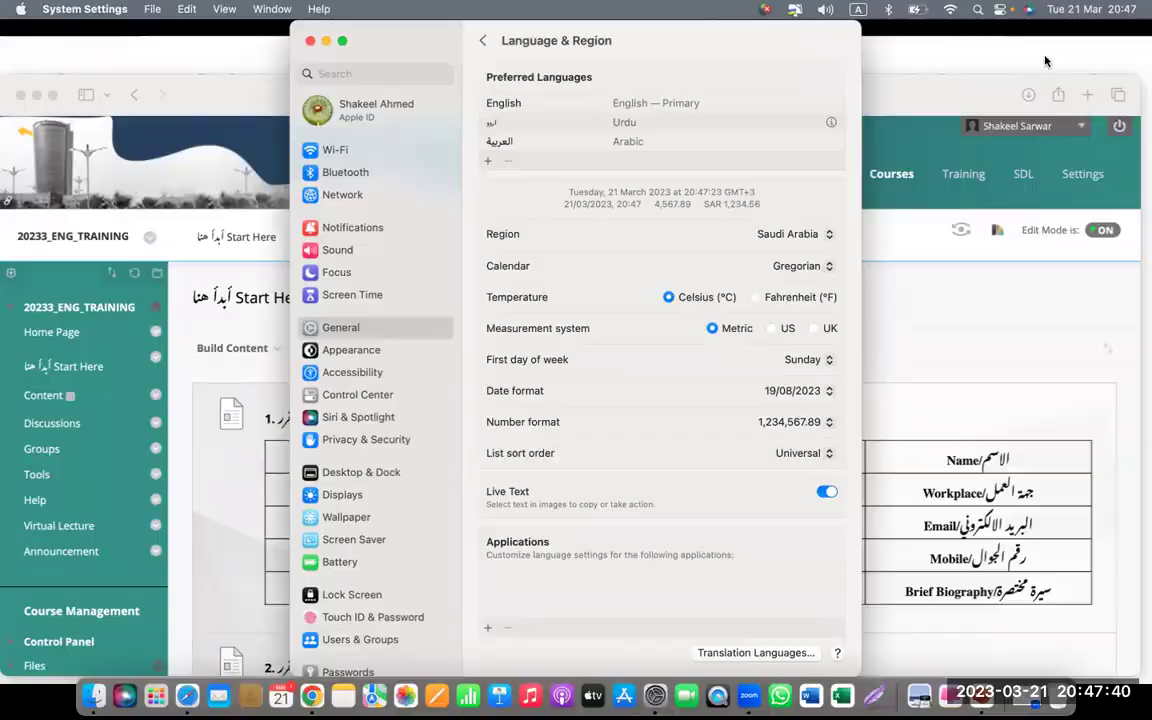
key("ctrl+Right")
key("ctrl+Up")
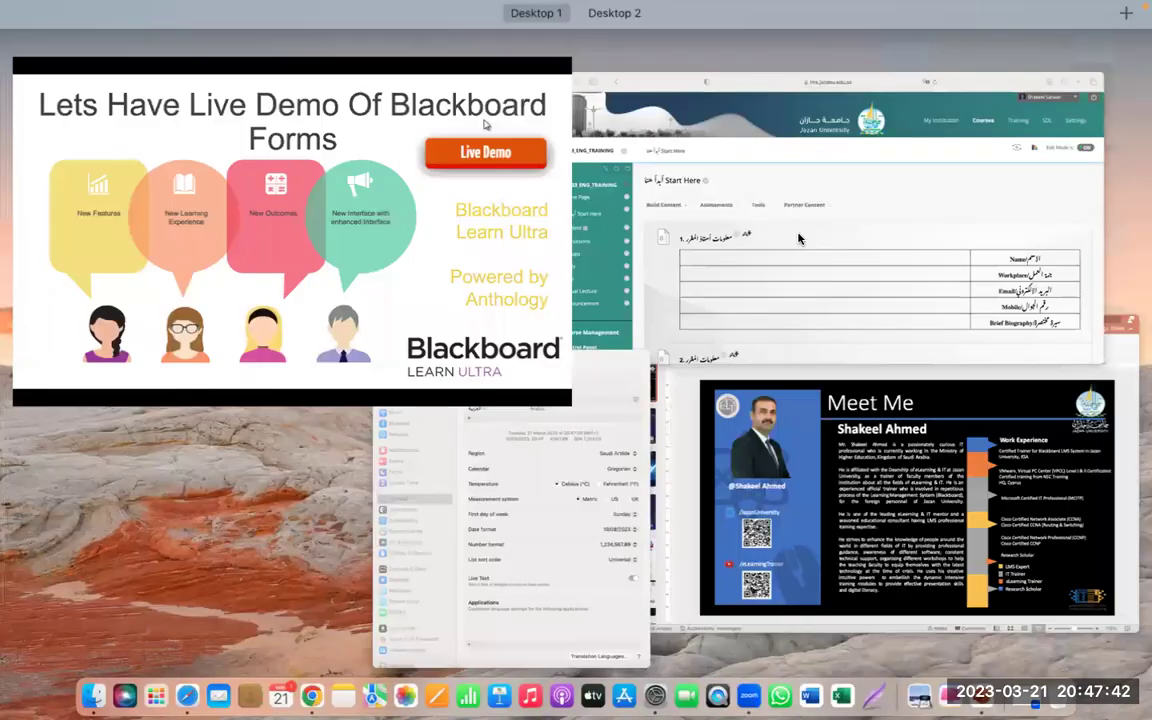
- Bring the Blackboard Start Here page to the front and check its context and translation menus
left_click(612, 225)
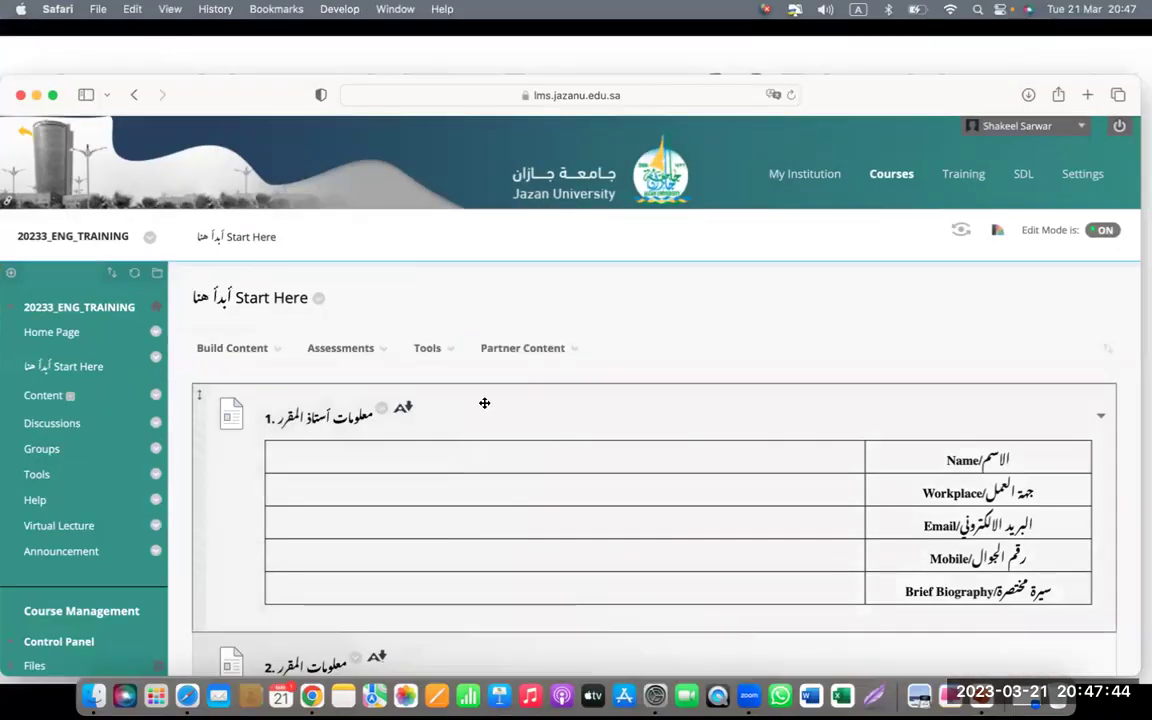
right_click(485, 405)
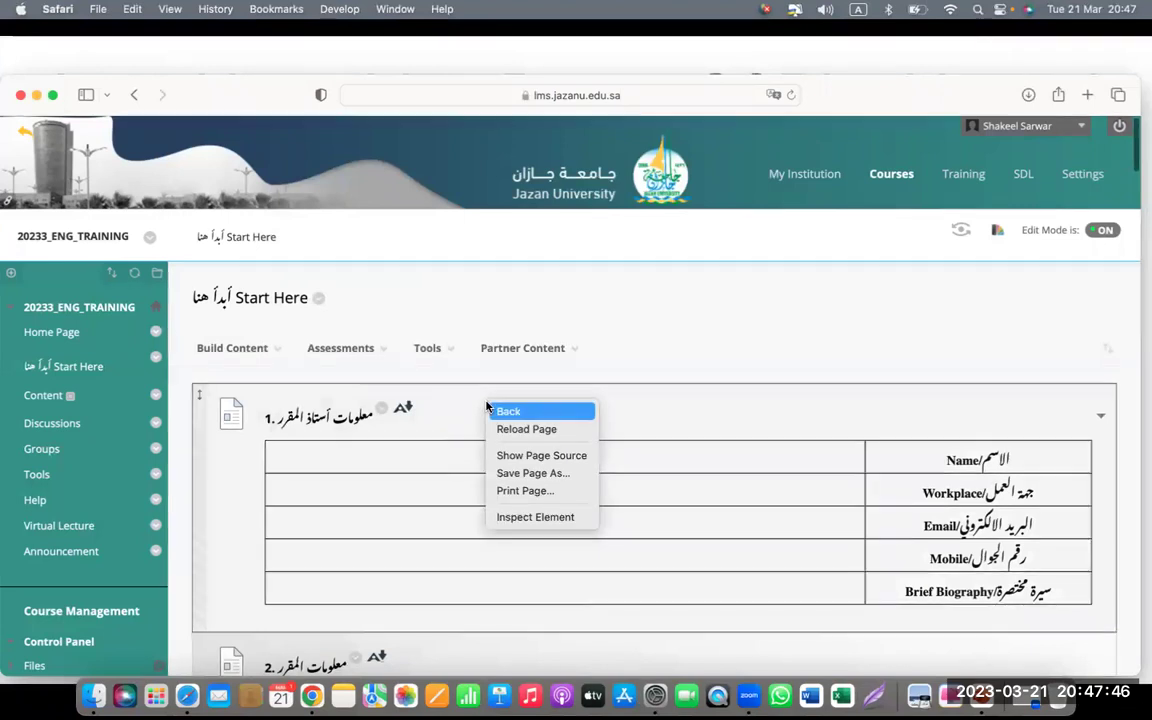
left_click(728, 393)
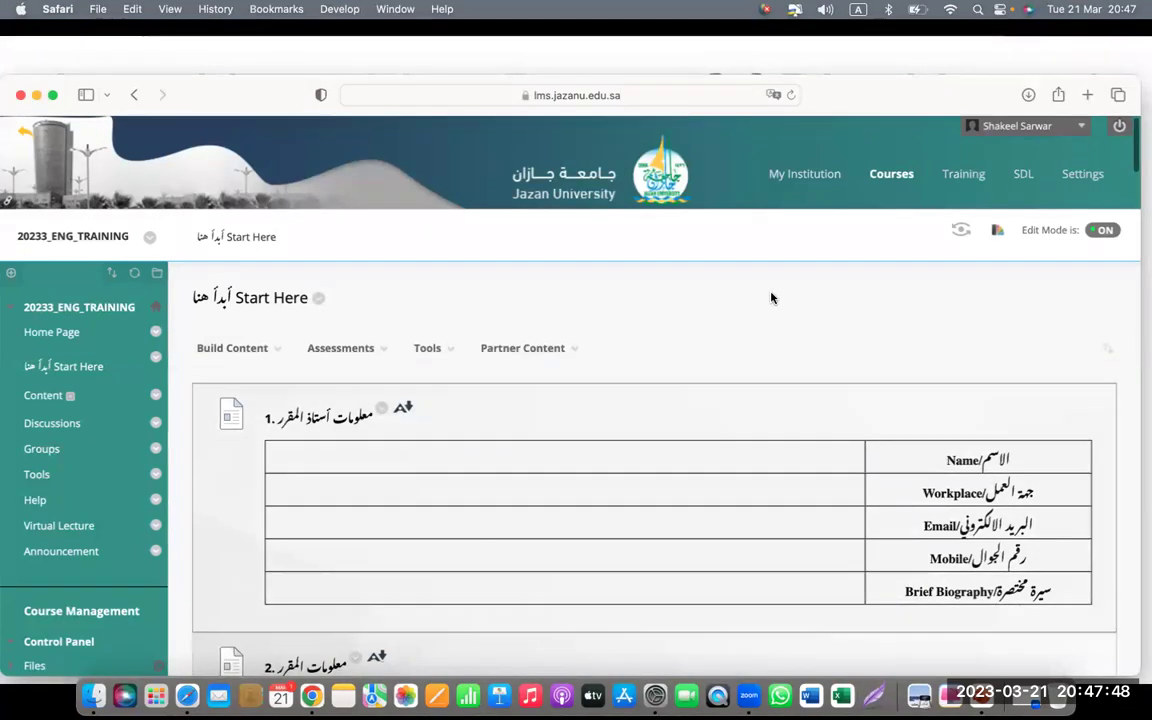
left_click(772, 95)
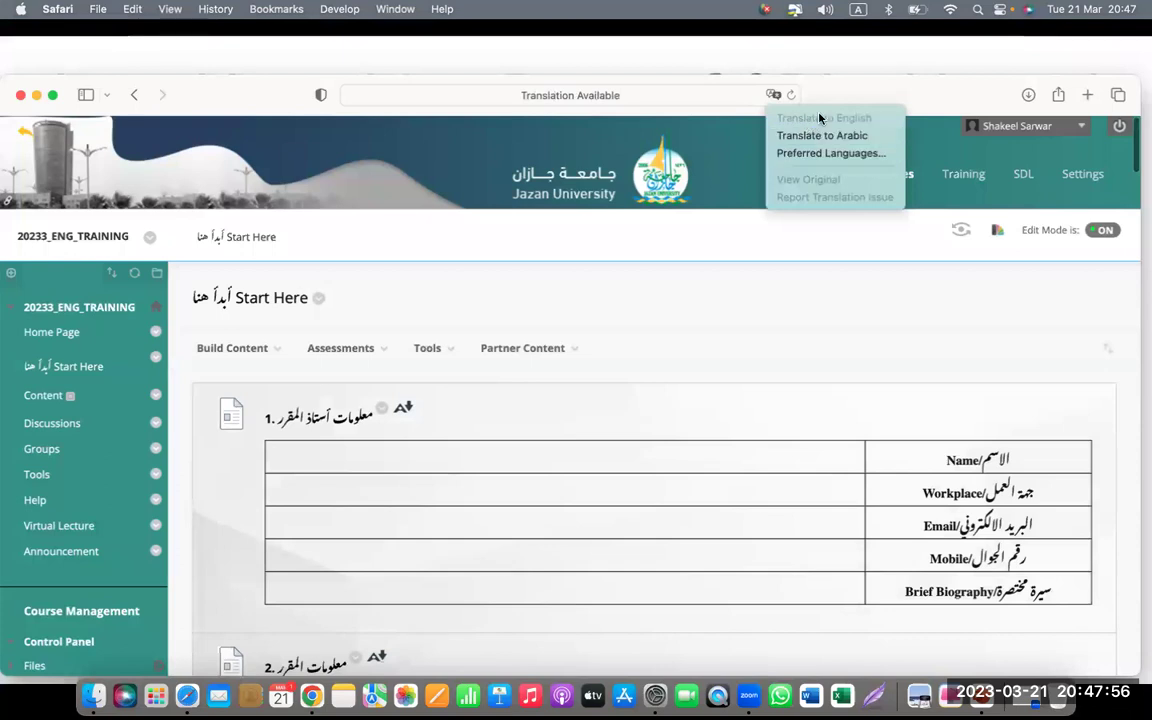
left_click(796, 300)
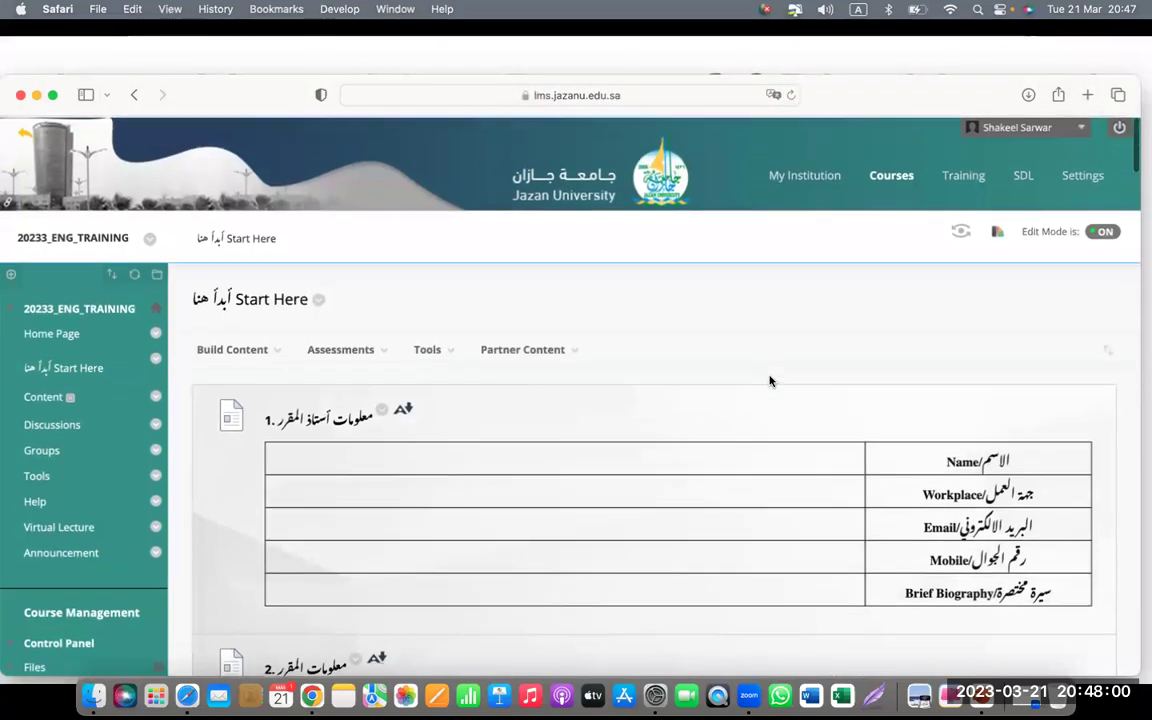
- Check Safari's Downloads list, then select the page's web address
left_click(1029, 95)
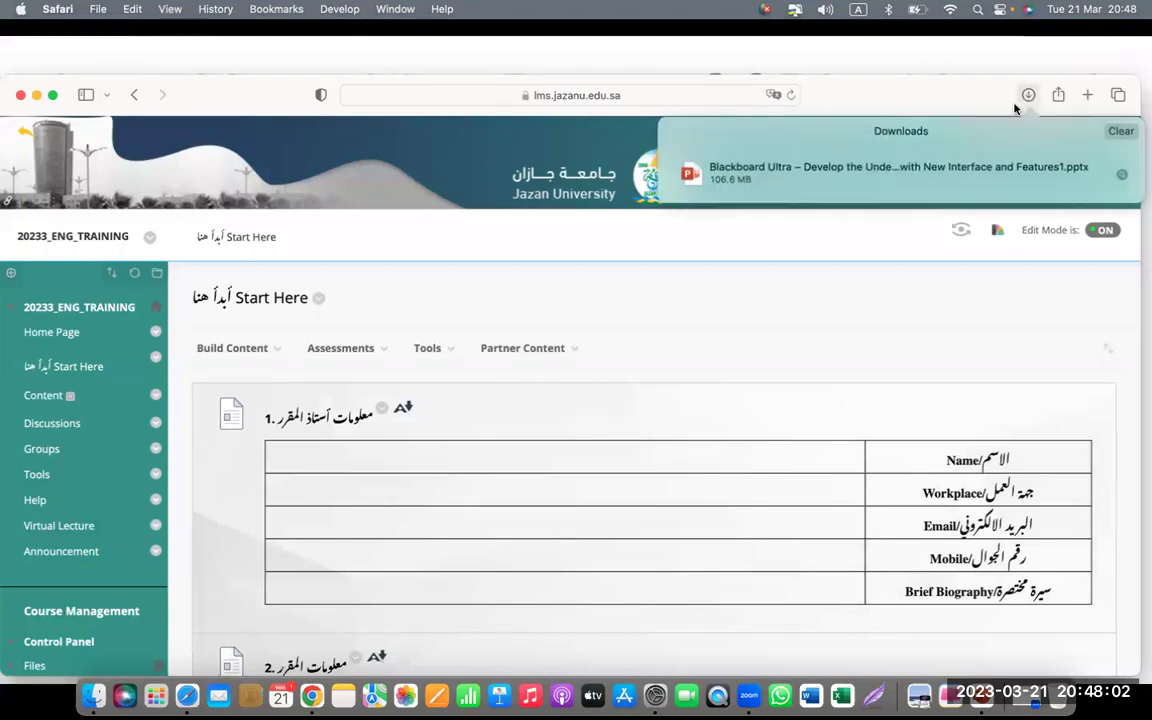
left_click(870, 112)
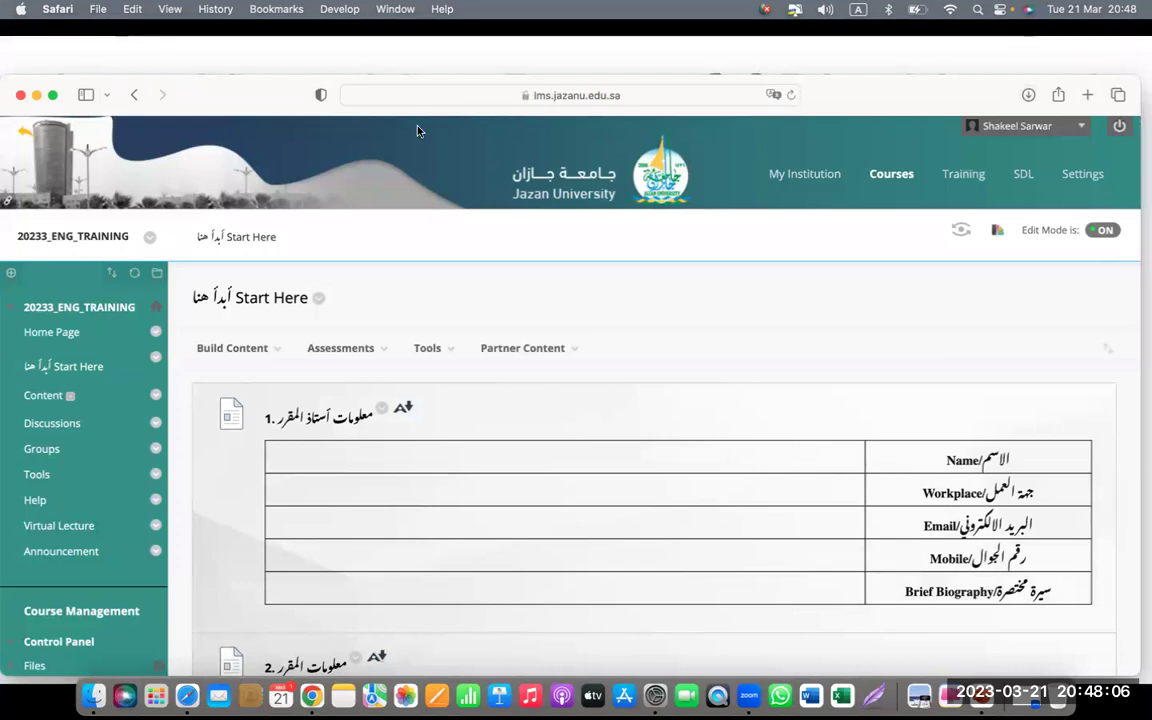
left_click(486, 94)
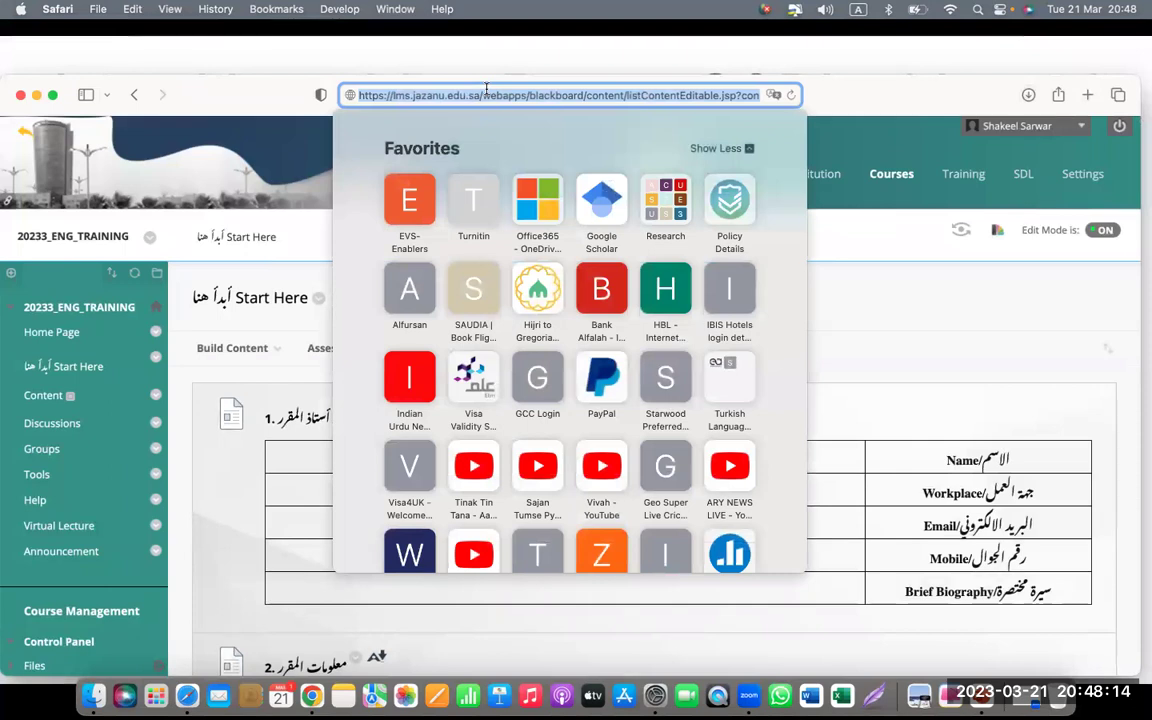
- Reload Blackboard and reopen the 20233_ENG_TRAINING course's Start Here page via Courses
key("Return")
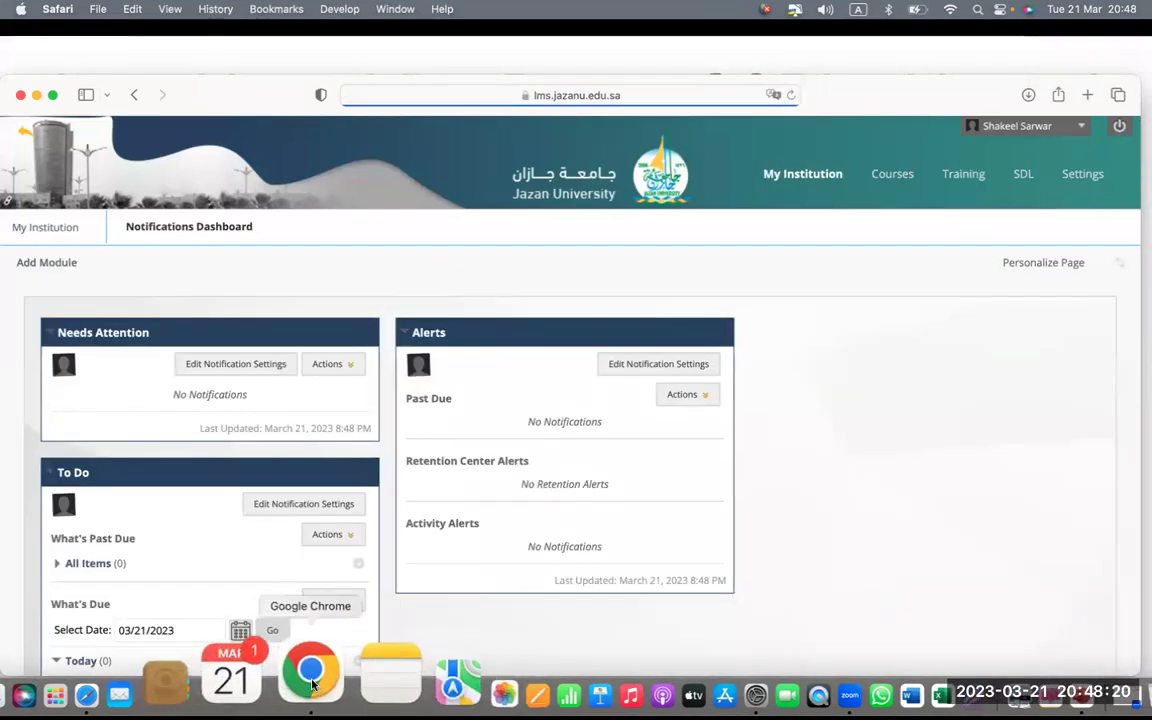
left_click(886, 176)
left_click(300, 323)
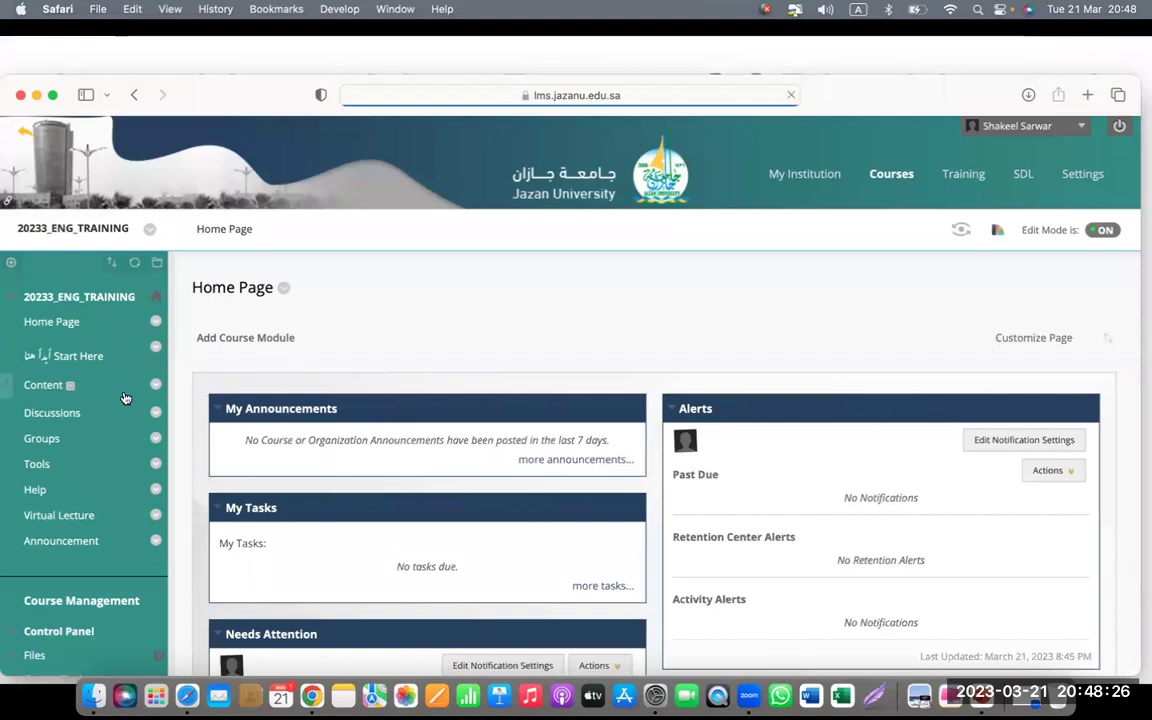
left_click(68, 358)
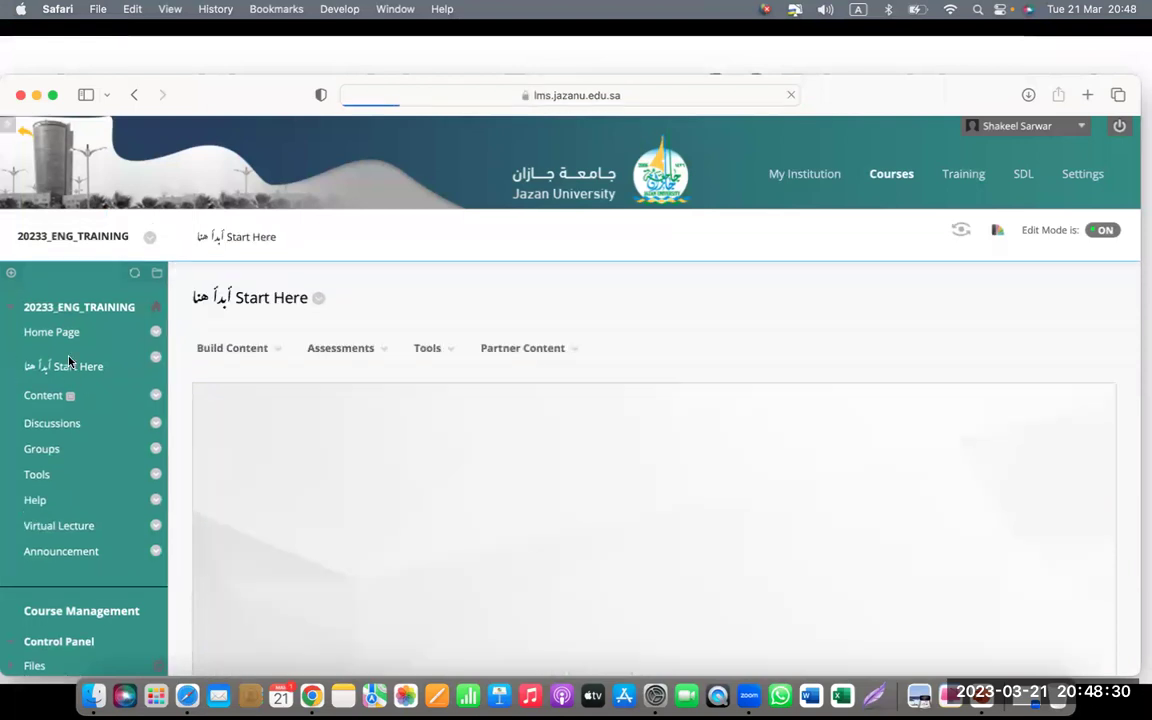
right_click(550, 470)
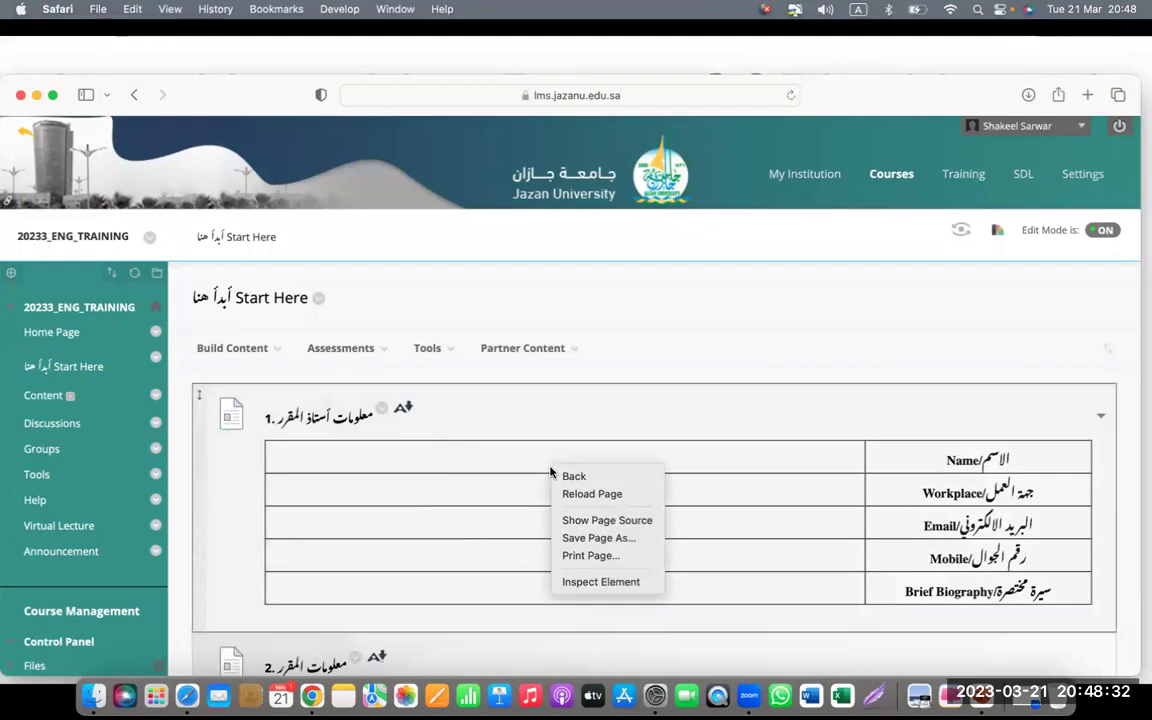
left_click(617, 427)
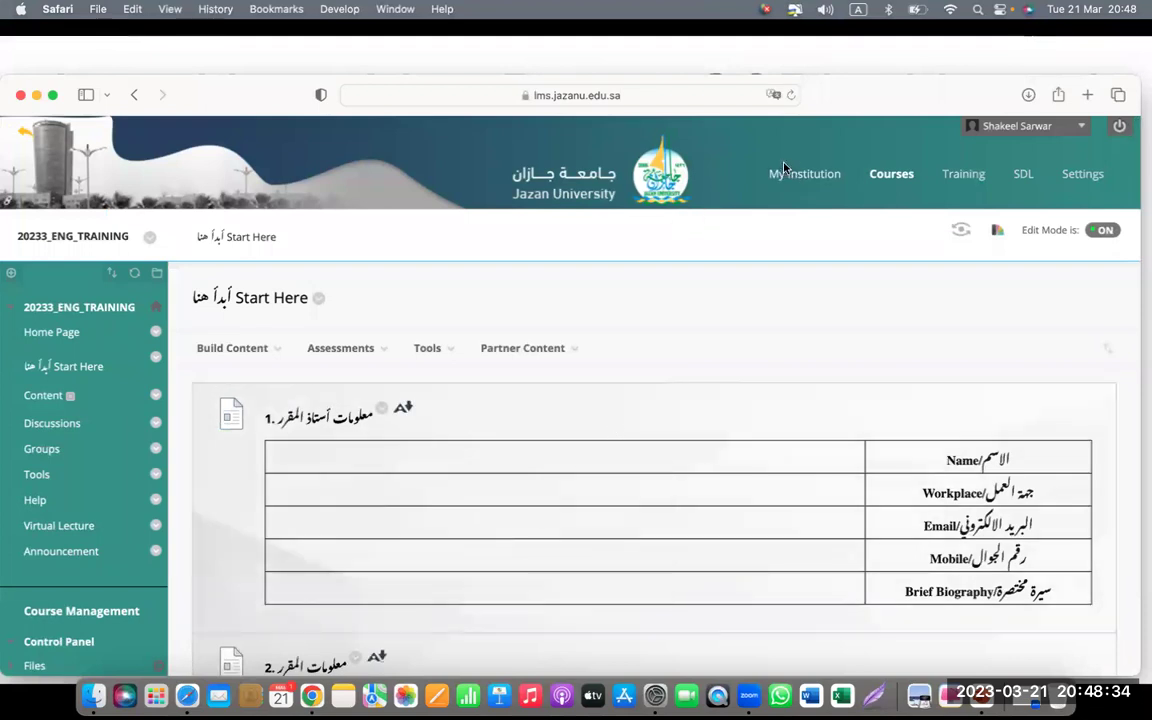
left_click(772, 96)
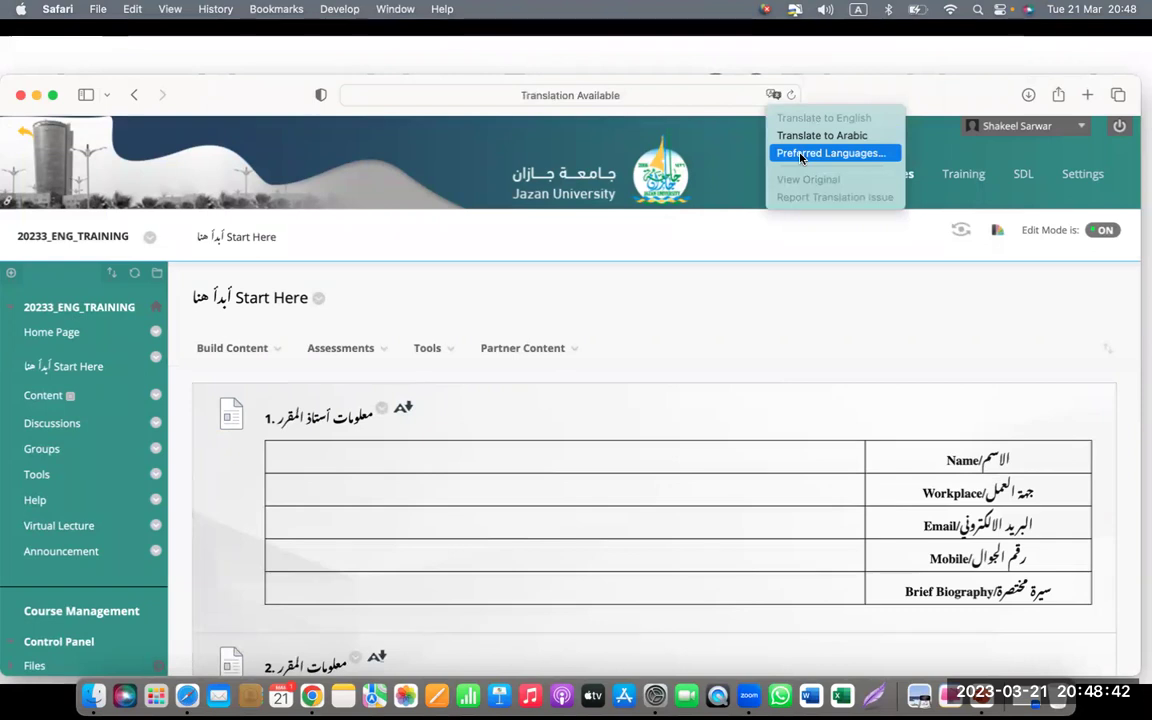
left_click(805, 139)
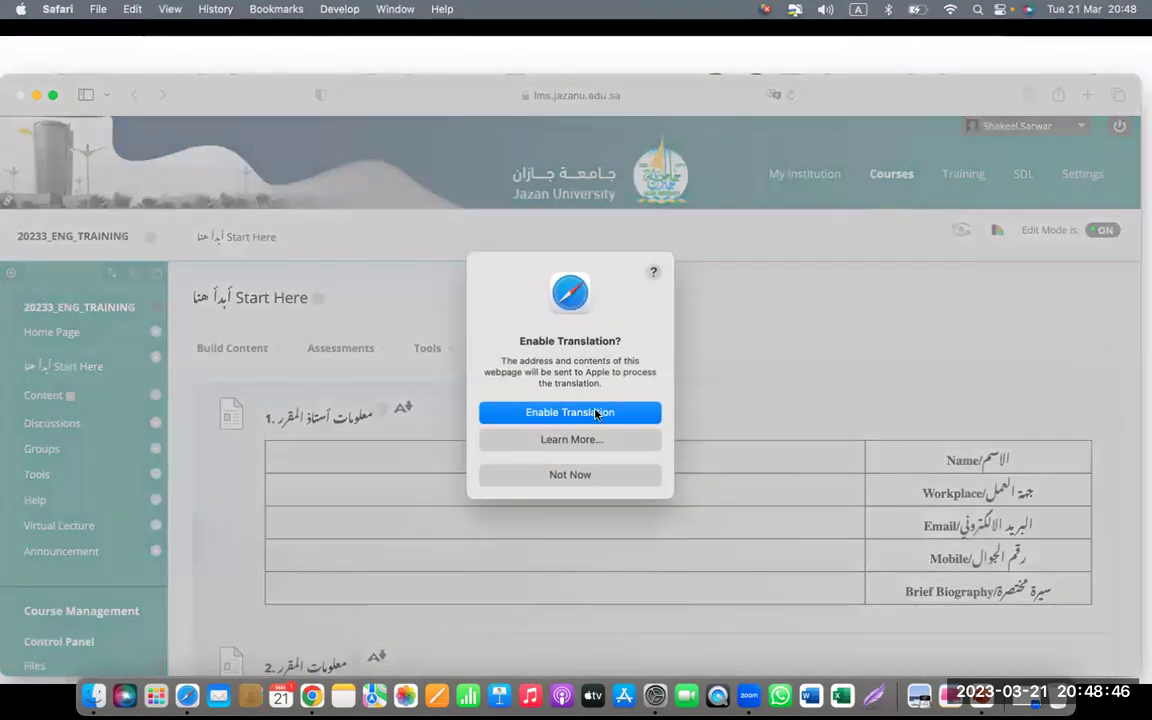
left_click(596, 415)
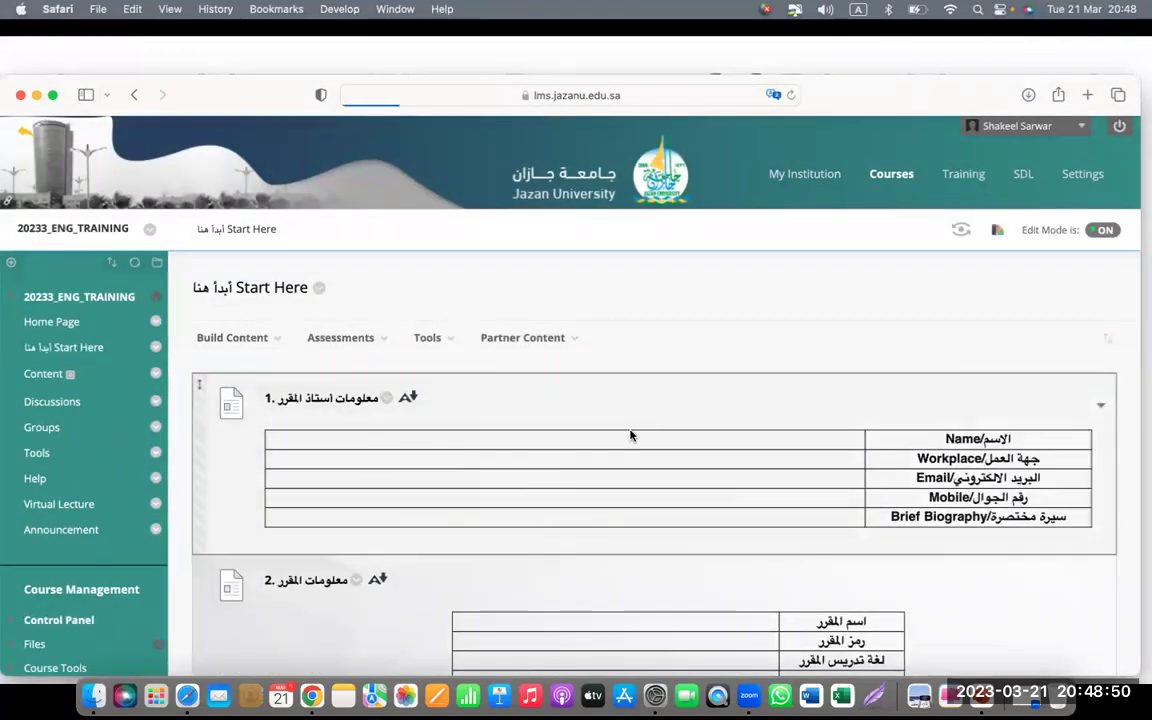
left_click(773, 97)
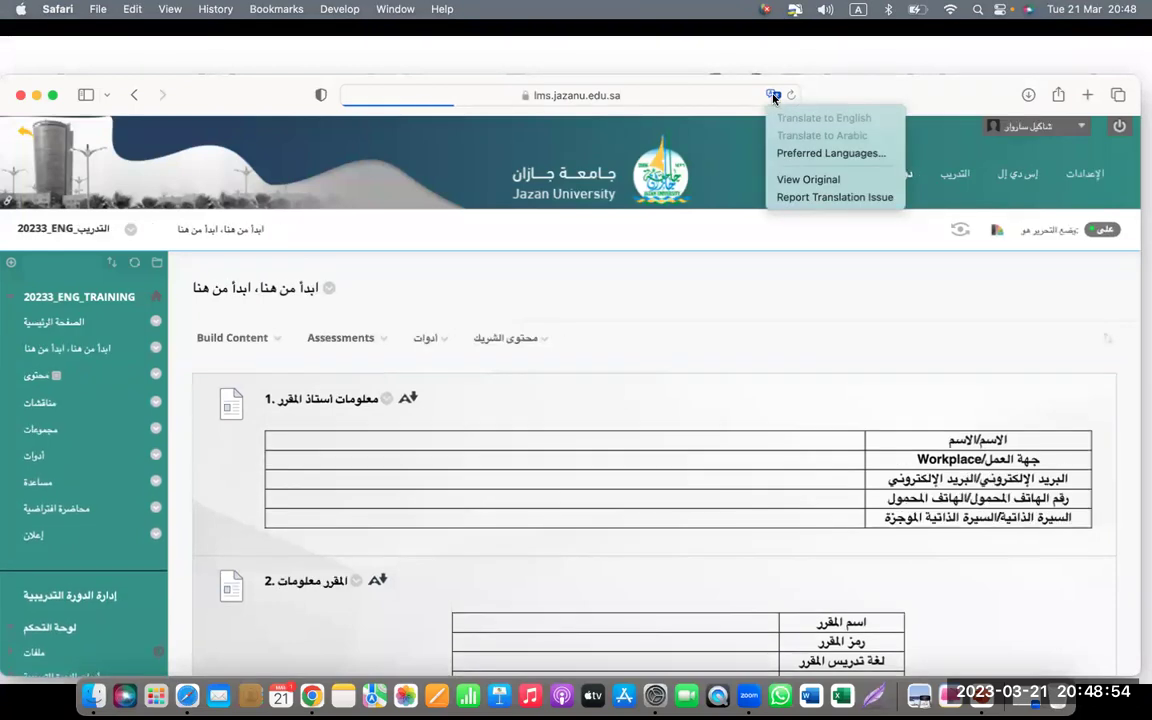
left_click(722, 374)
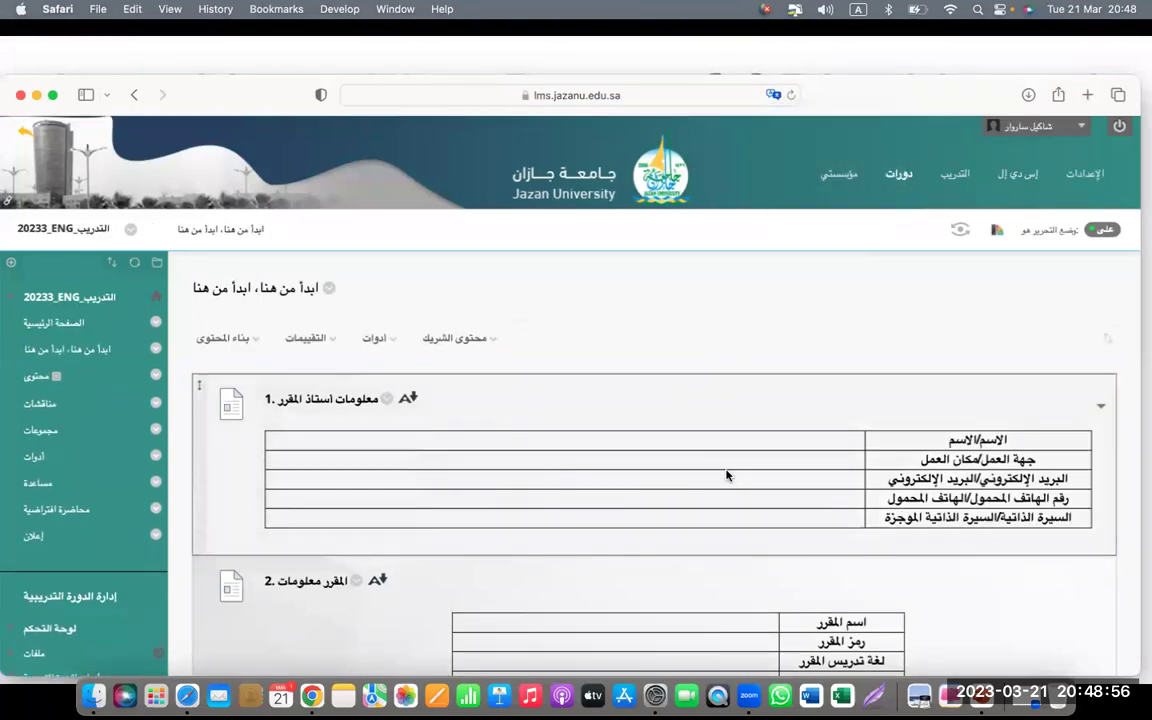
scroll(726, 476, "down", 1)
scroll(726, 476, "down", 2)
scroll(728, 472, "up", 3)
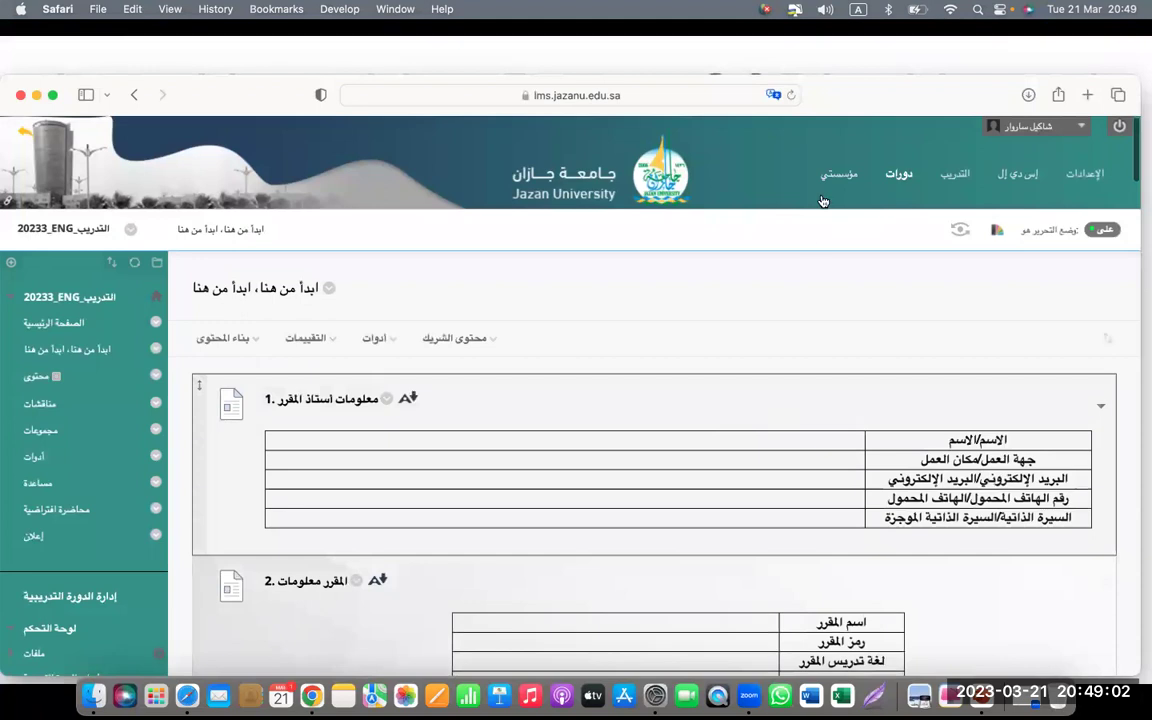
left_click(773, 95)
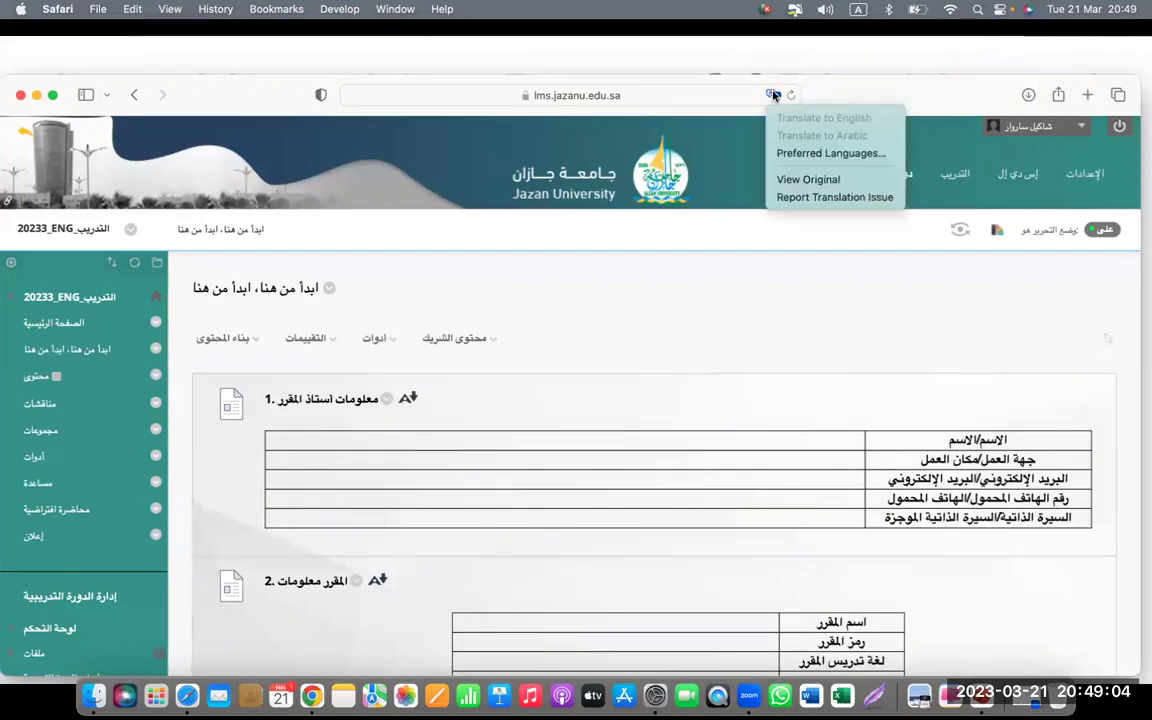
left_click(811, 180)
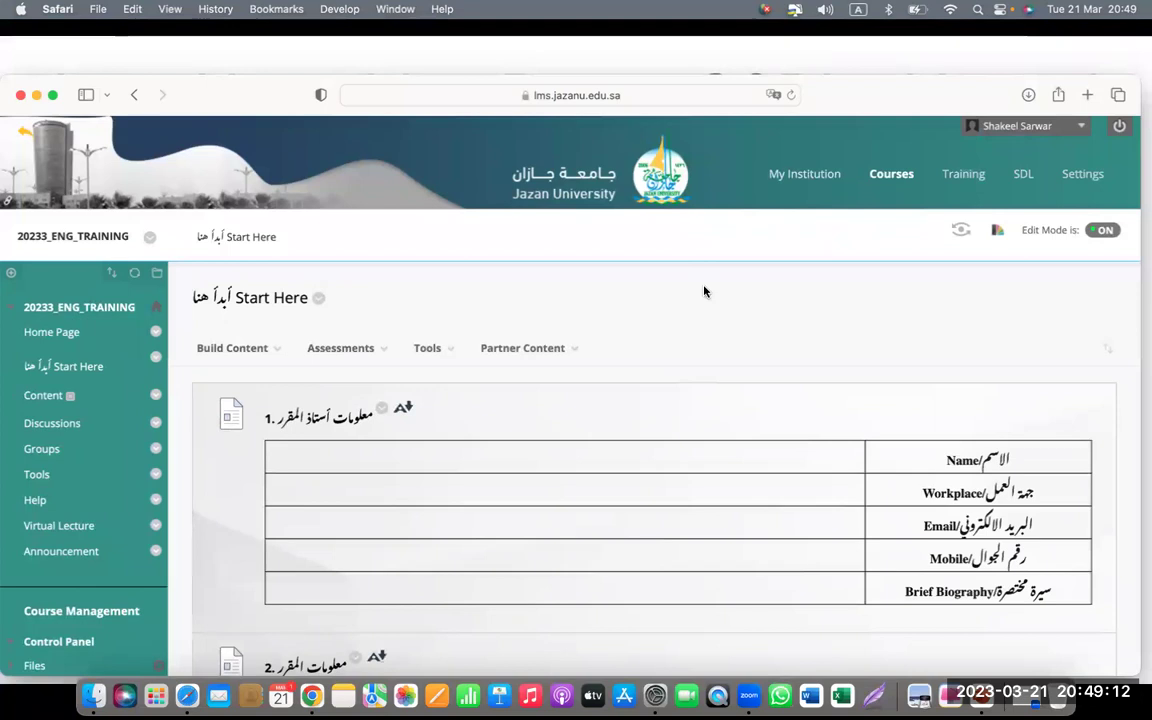
left_click(19, 97)
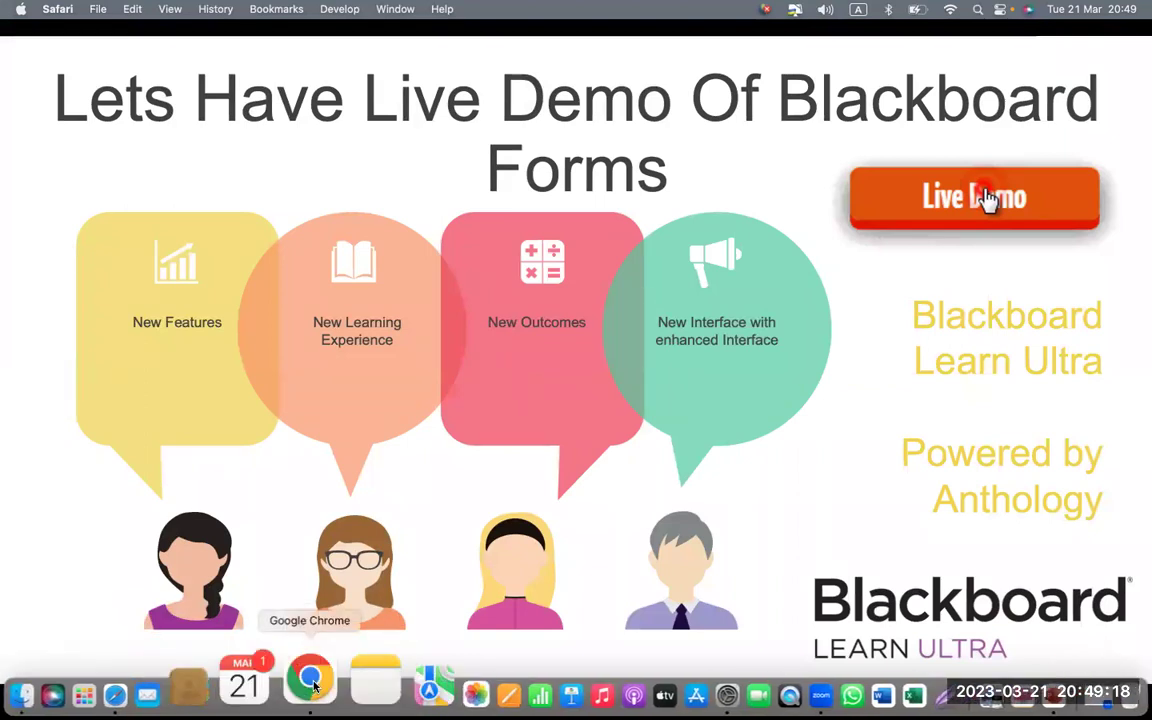
left_click(310, 676)
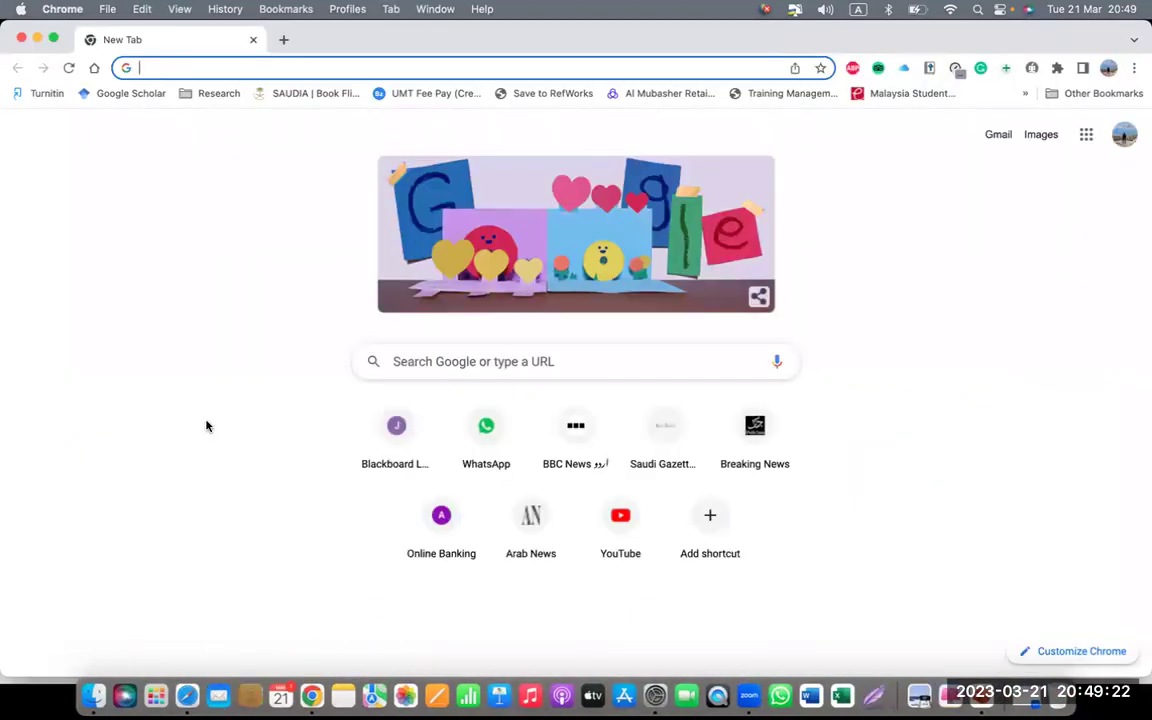
type("lms.jazanu.edu.sa")
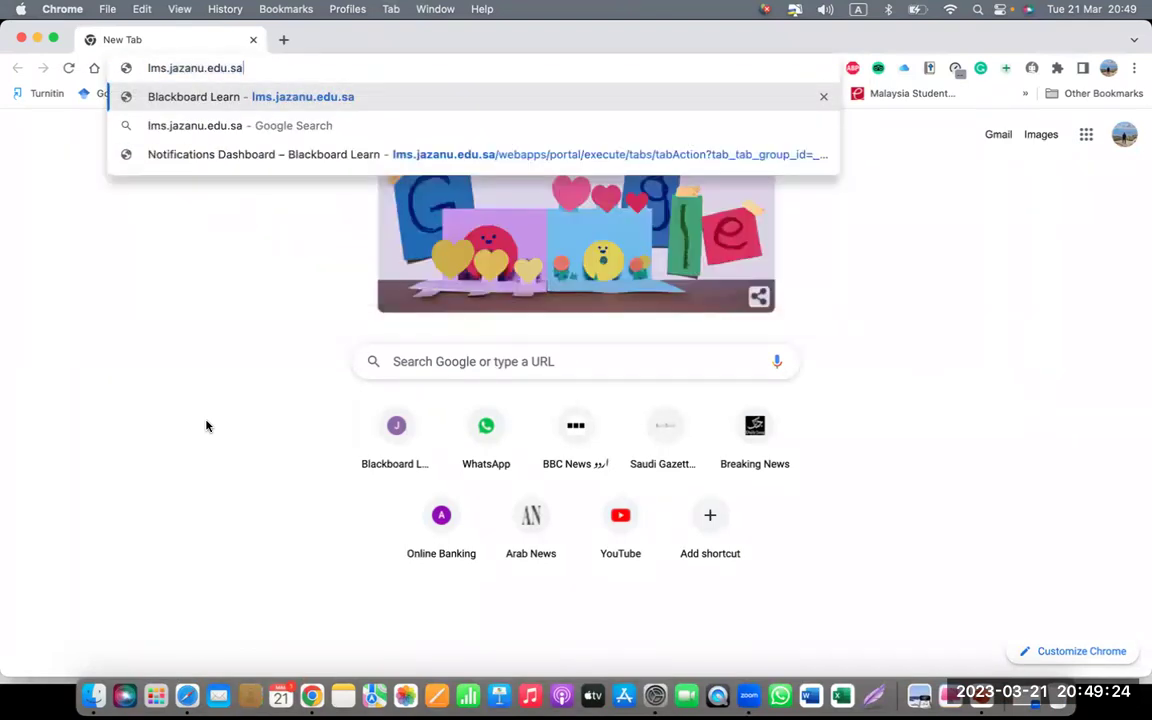
key("Return")
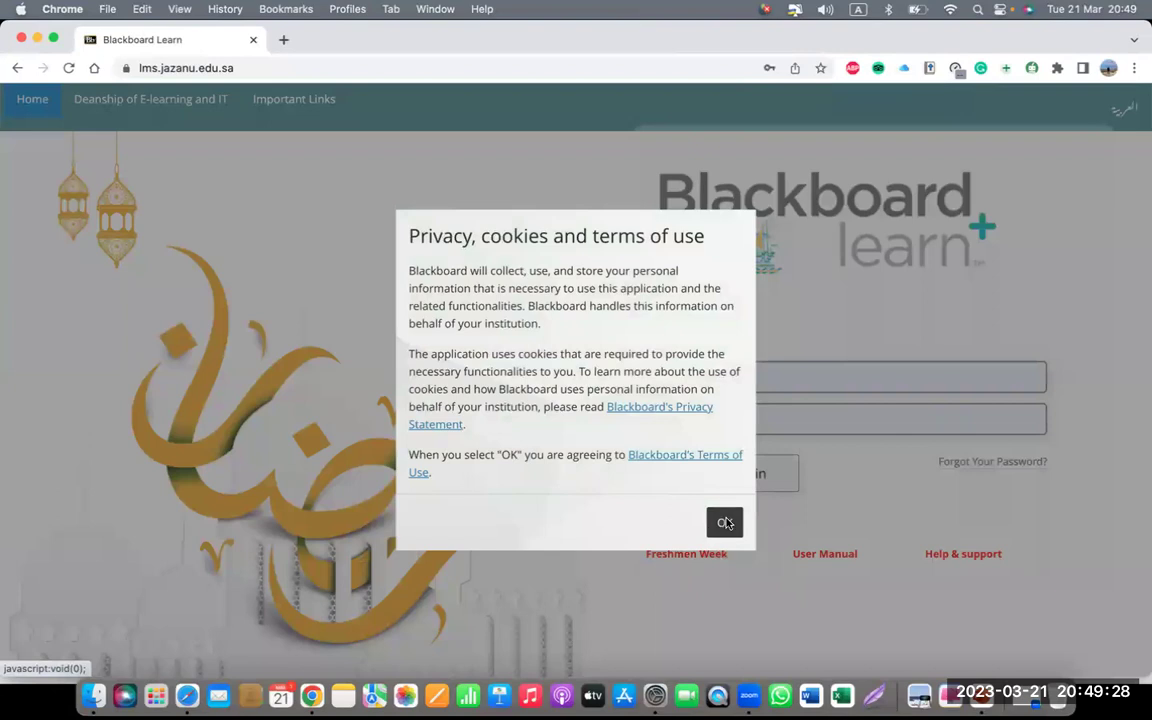
left_click(724, 521)
left_click(800, 571)
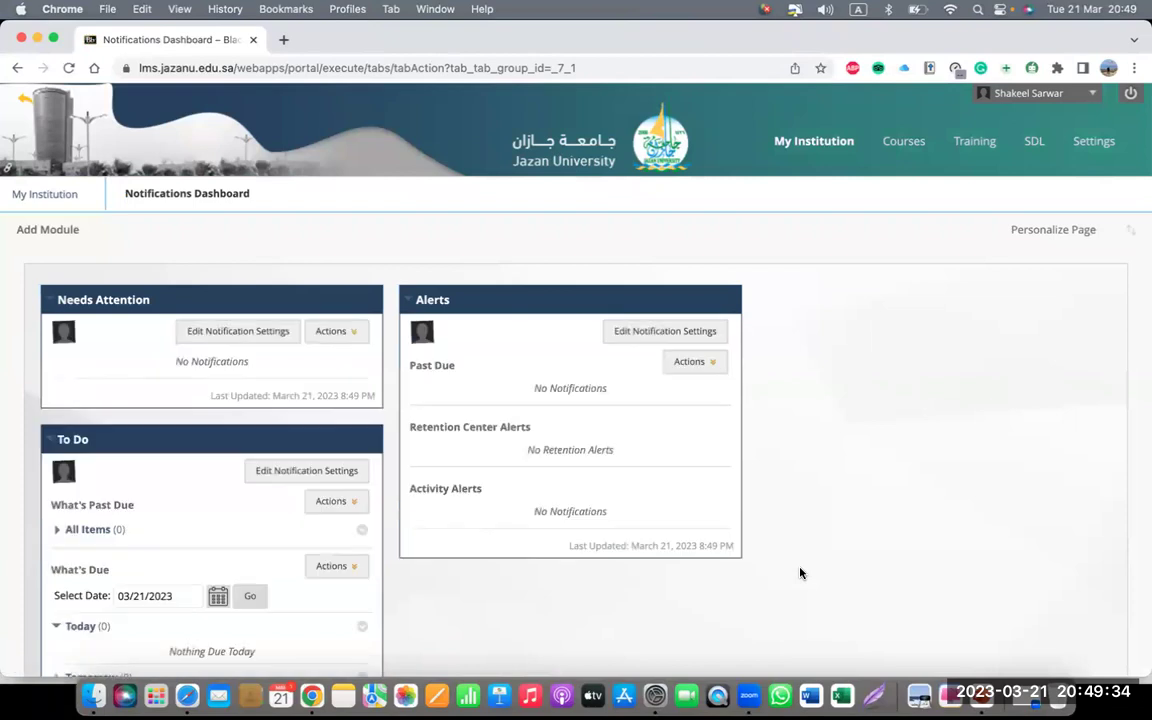
left_click(905, 143)
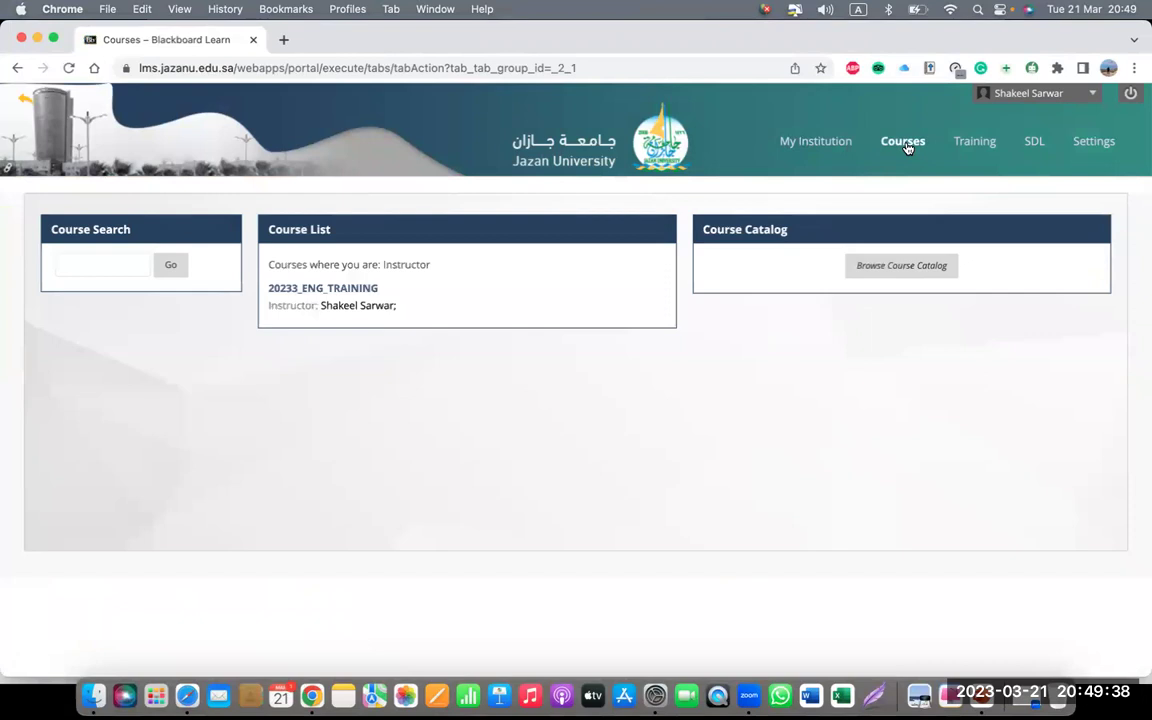
left_click(320, 294)
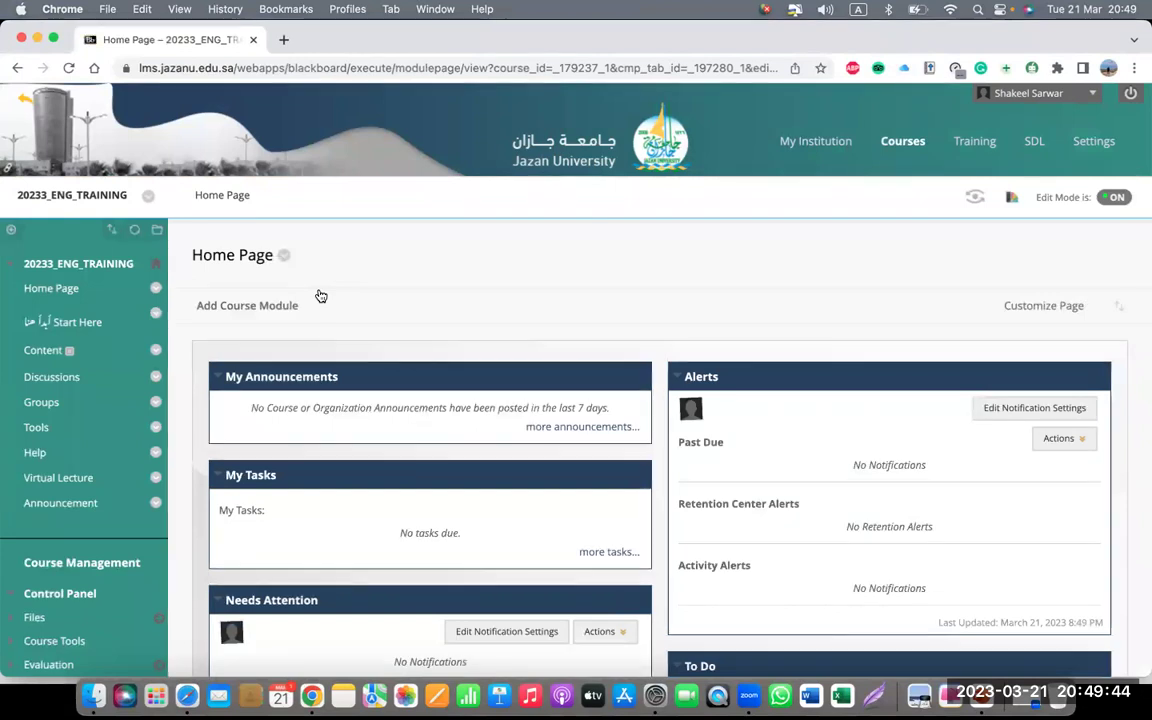
left_click(58, 321)
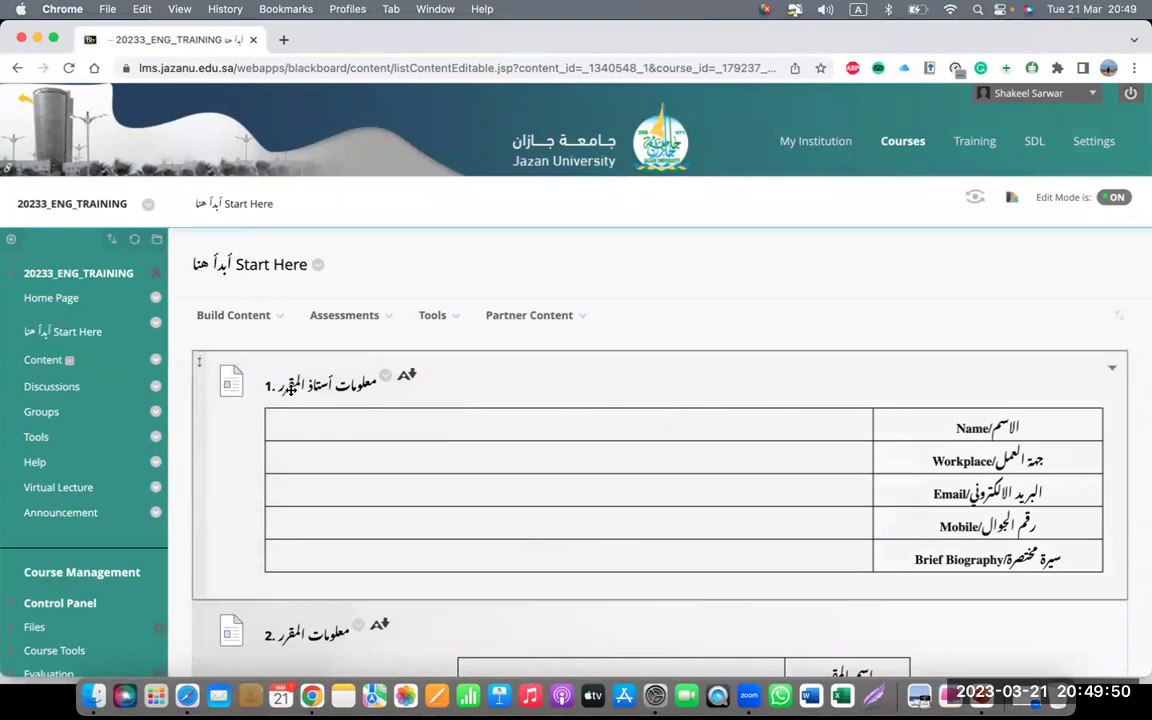
- Translate the Start Here page to English and open the course-instructor section's options
right_click(559, 389)
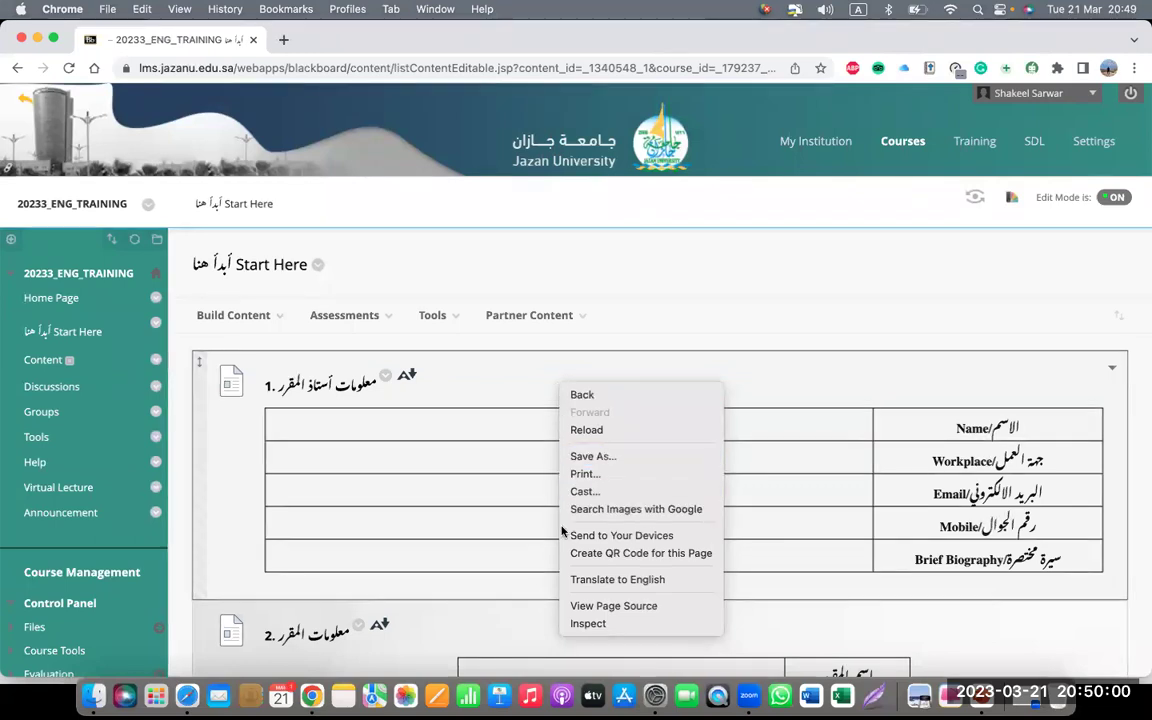
left_click(583, 584)
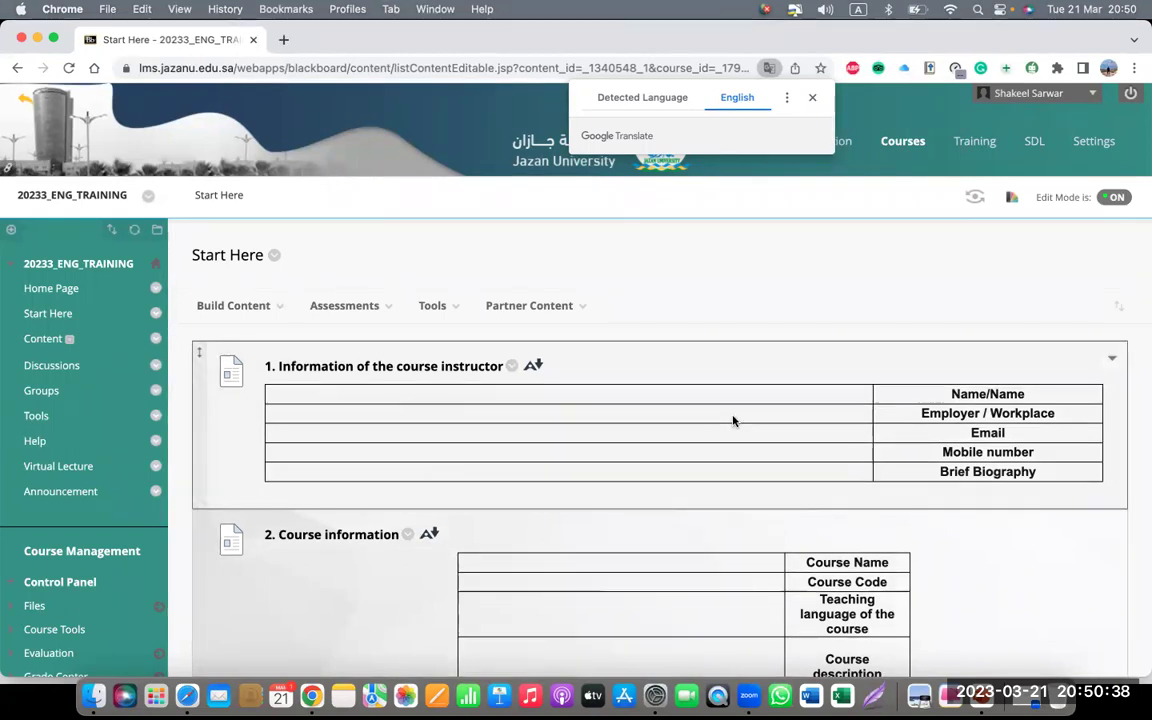
left_click(511, 367)
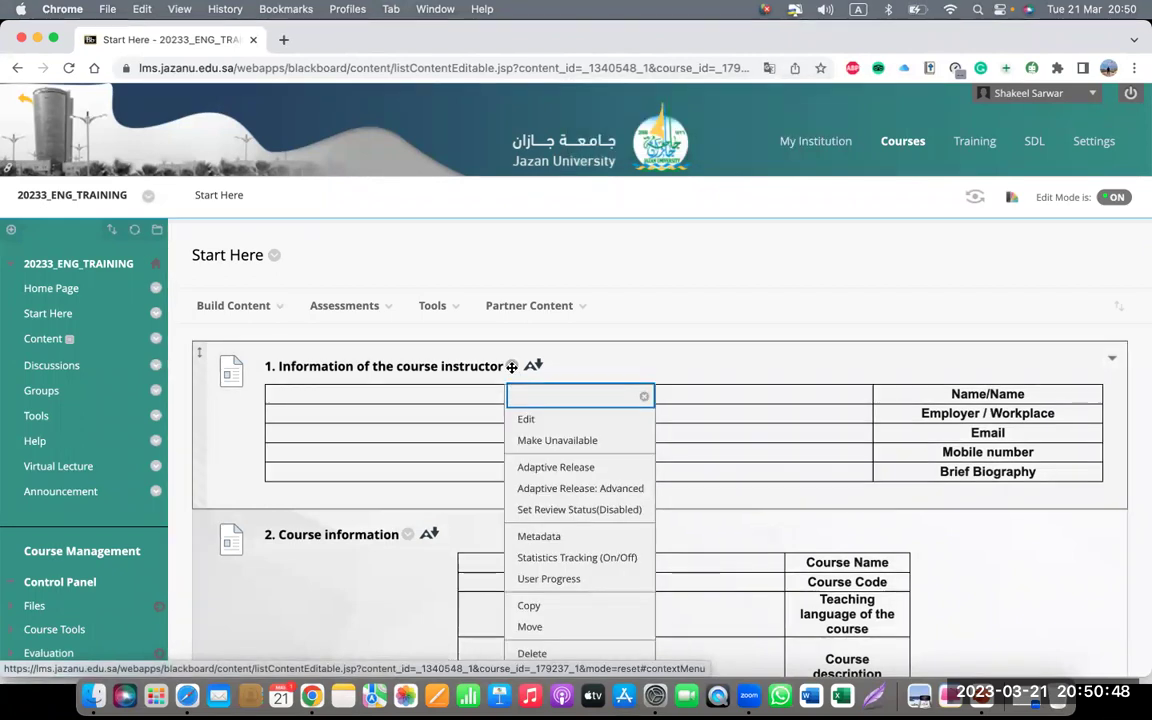
- Edit the course-instructor item and enter the instructor's full name in the Name cell
left_click(533, 423)
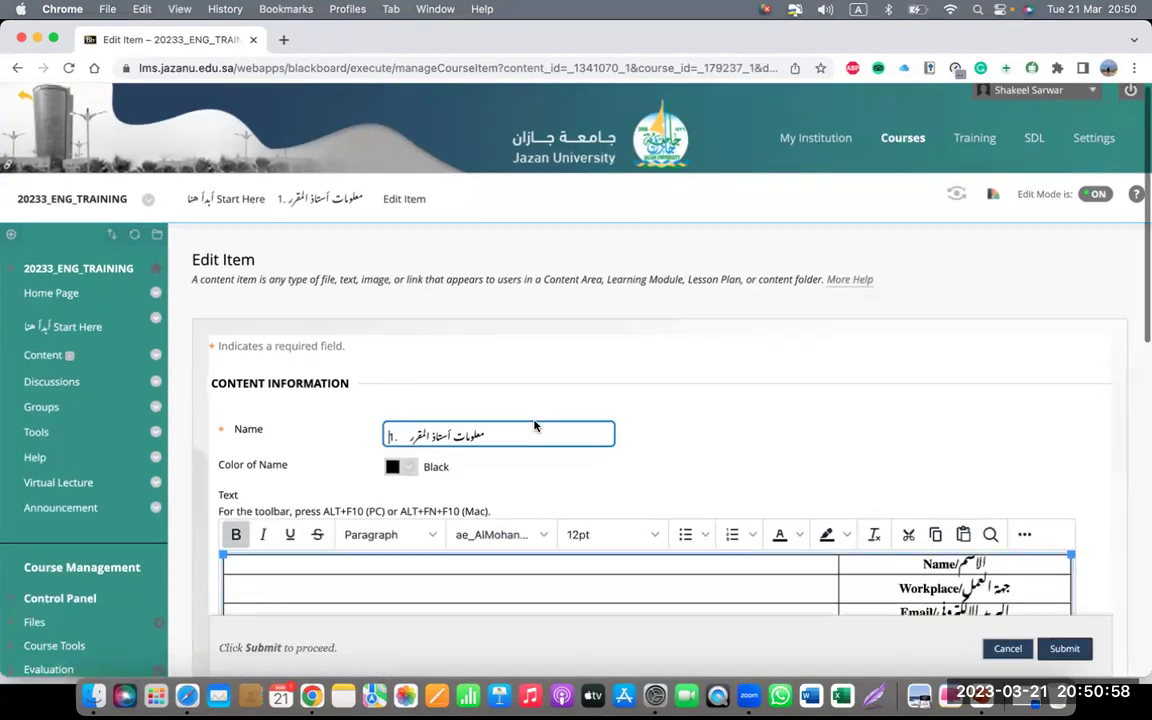
scroll(534, 426, "down", 5)
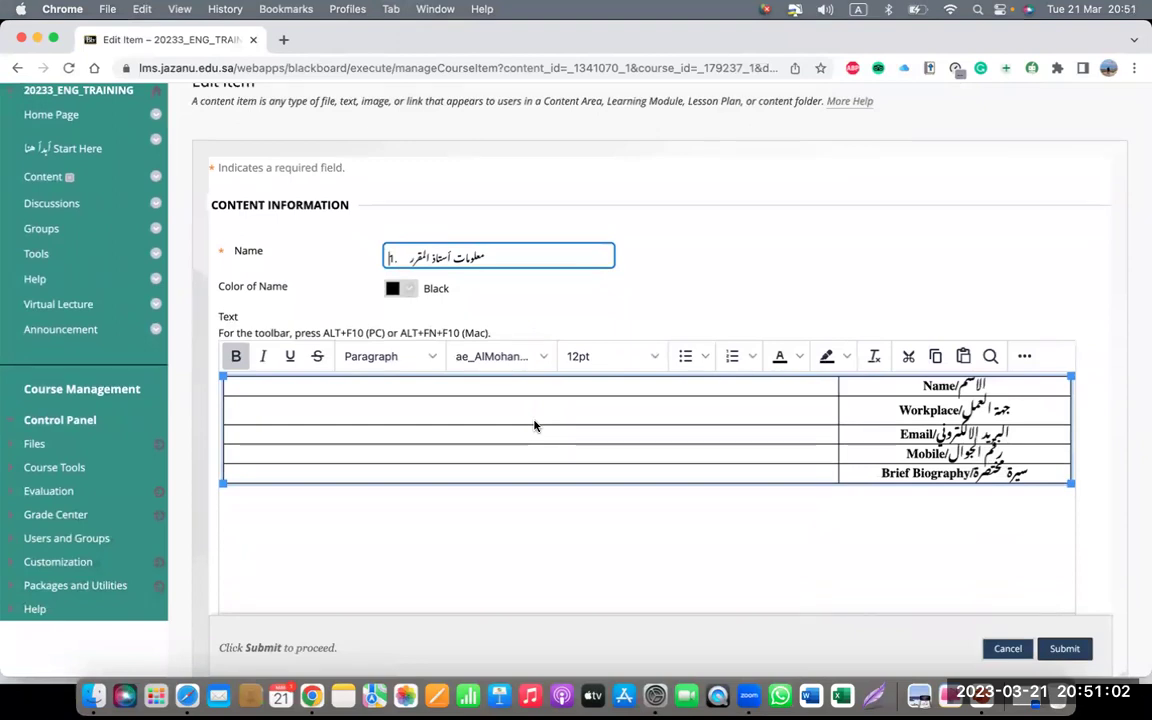
triple_click(586, 391)
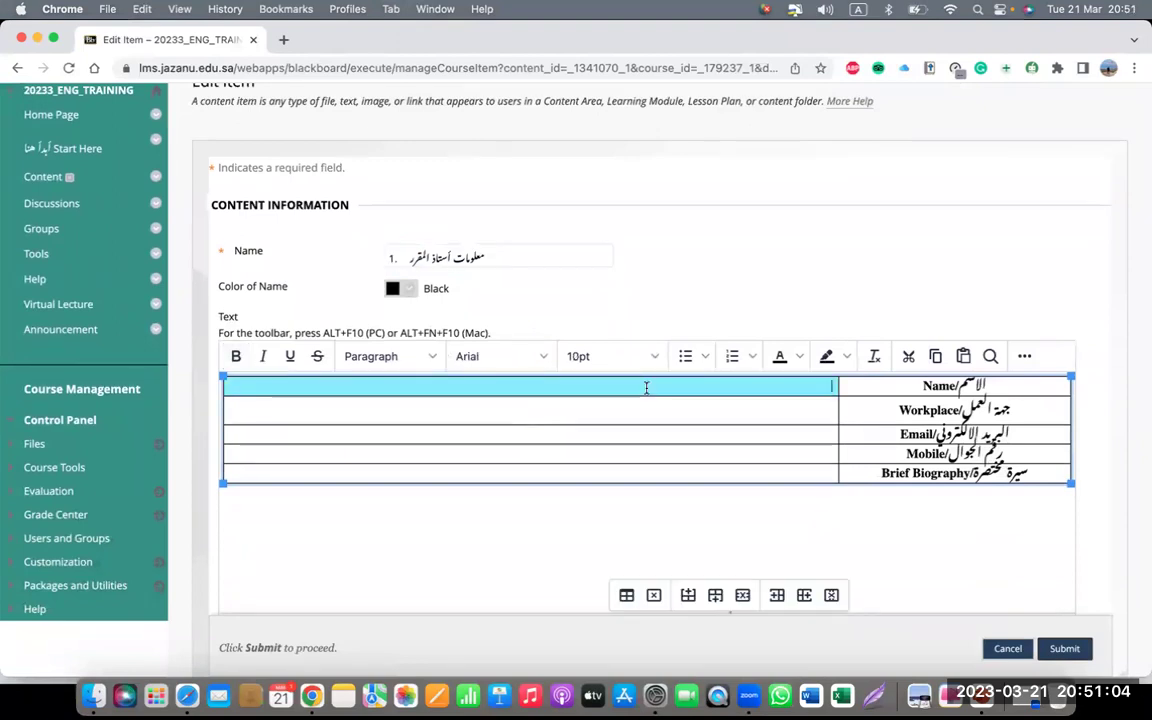
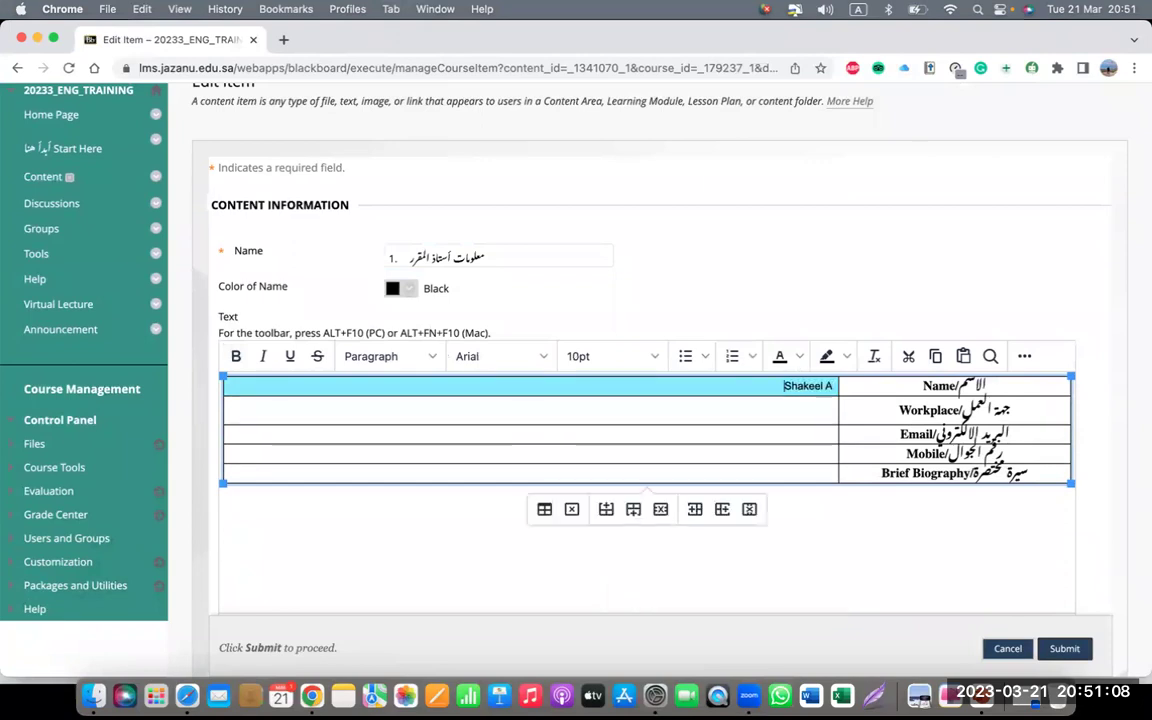
- Set Workplace to 'Deanship of eLearning and IT' and type the instructor's e-mail into Email
left_click(1011, 410)
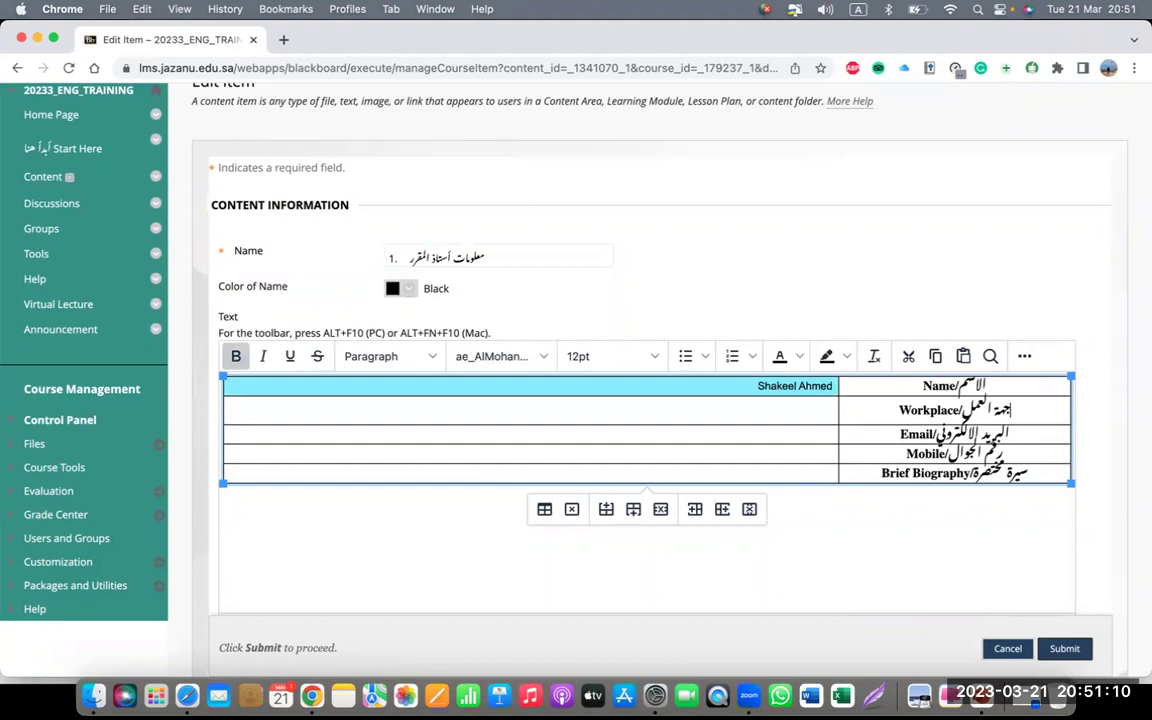
left_click(825, 411)
type("Deans")
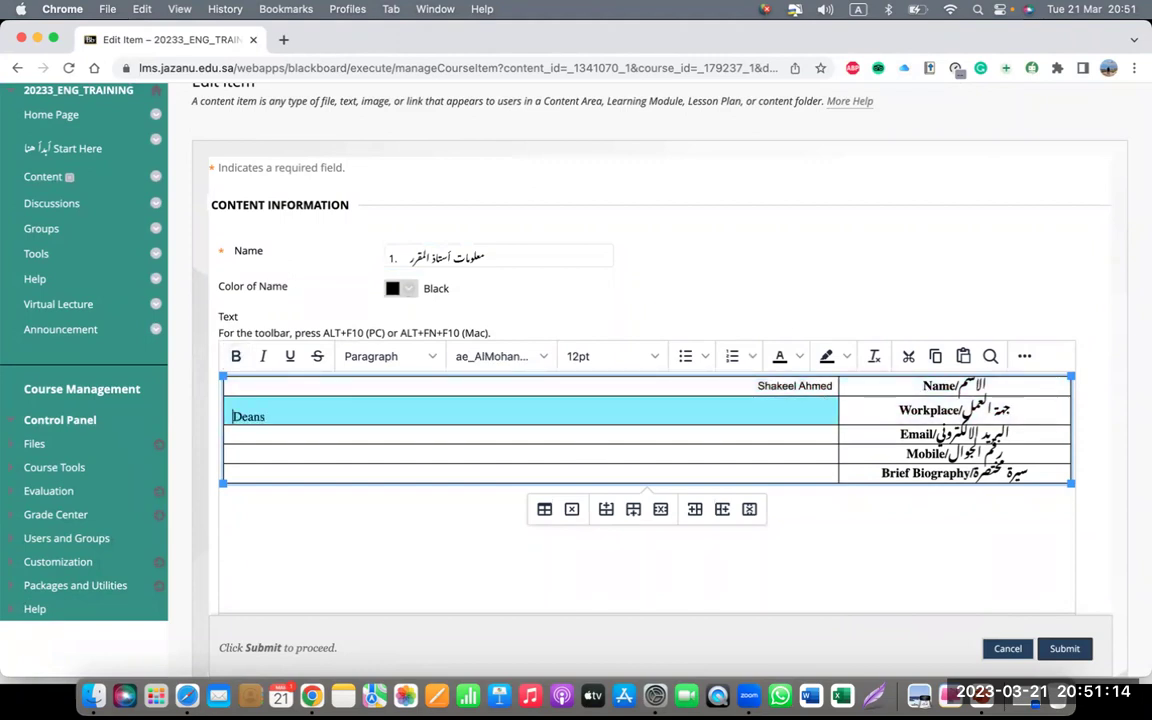
type("eLearning and IT")
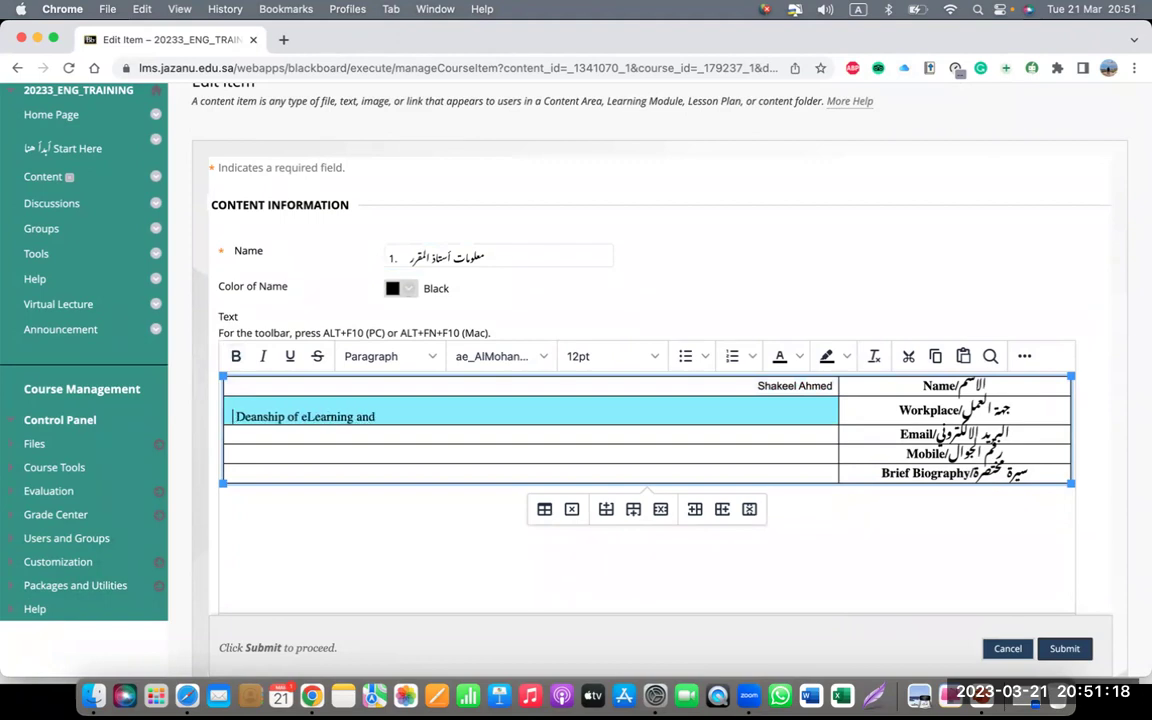
key("BackSpace")
key("BackSpace")
type("IT")
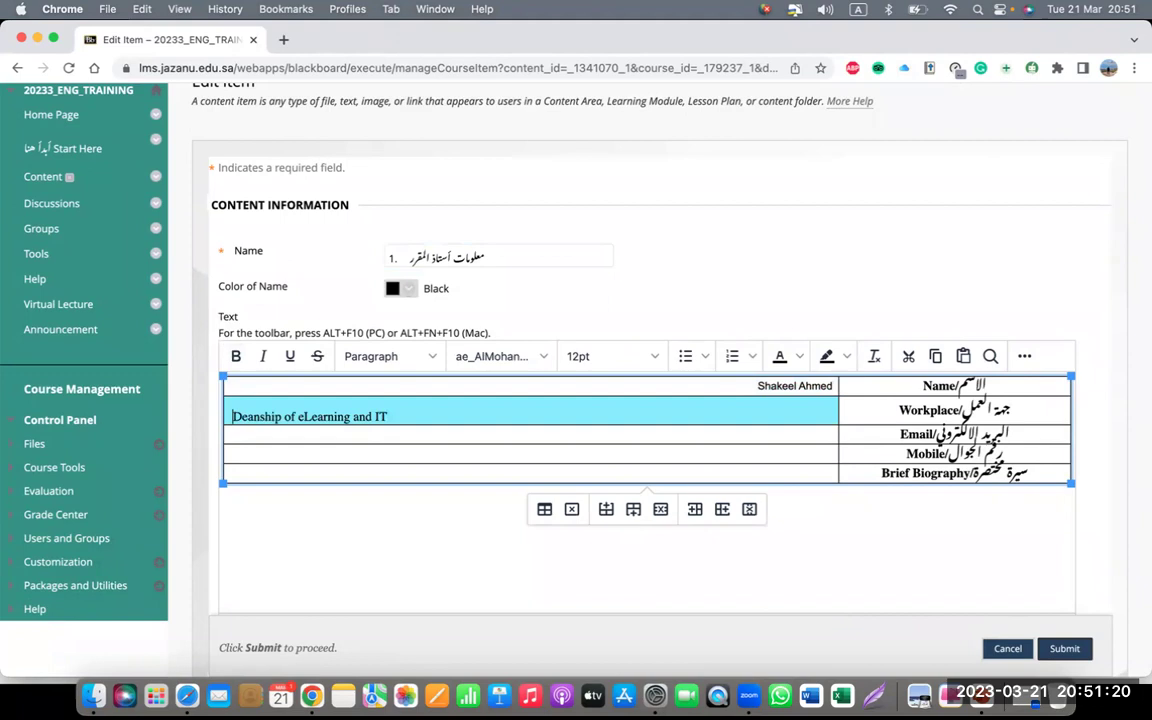
left_click(771, 438)
left_click(771, 438)
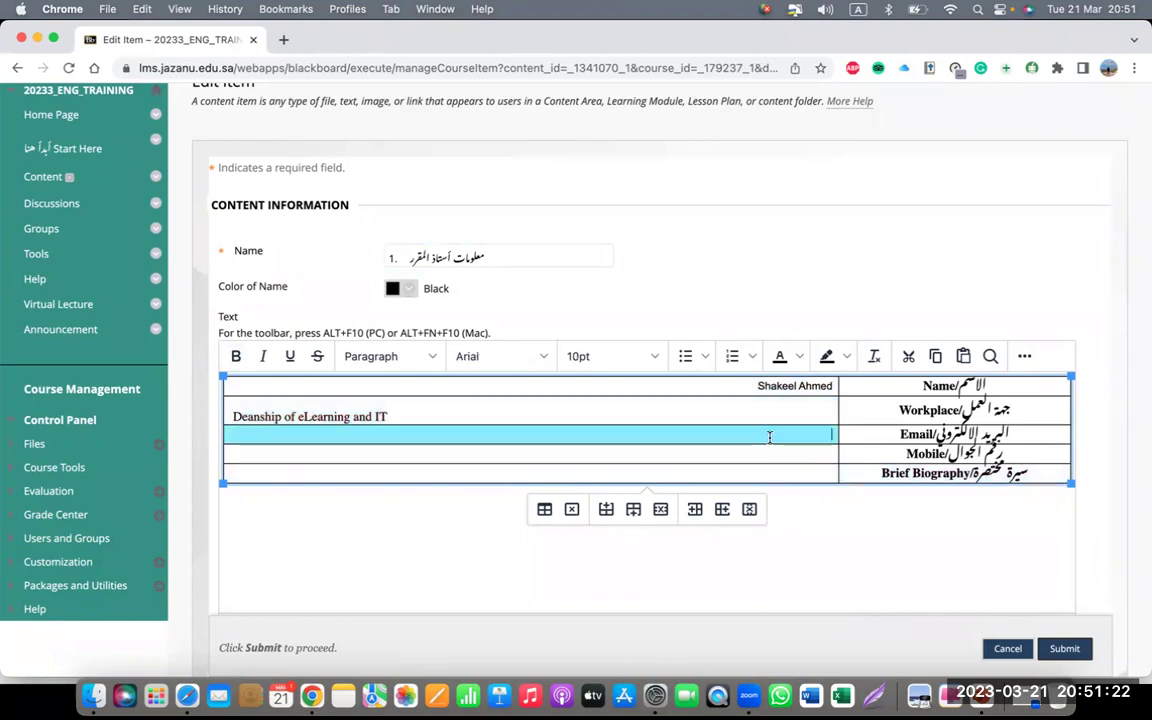
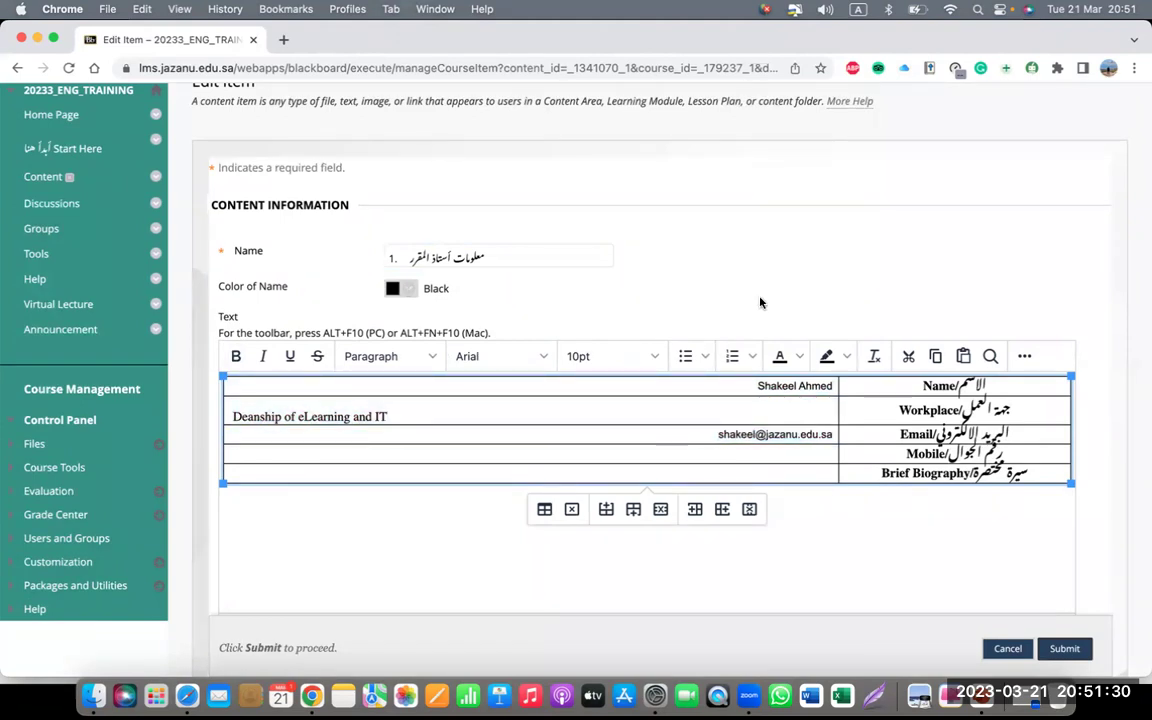
- Submit the Edit Item form to save the instructor's name, workplace and email
scroll(776, 305, "down", 2)
scroll(779, 301, "down", 2)
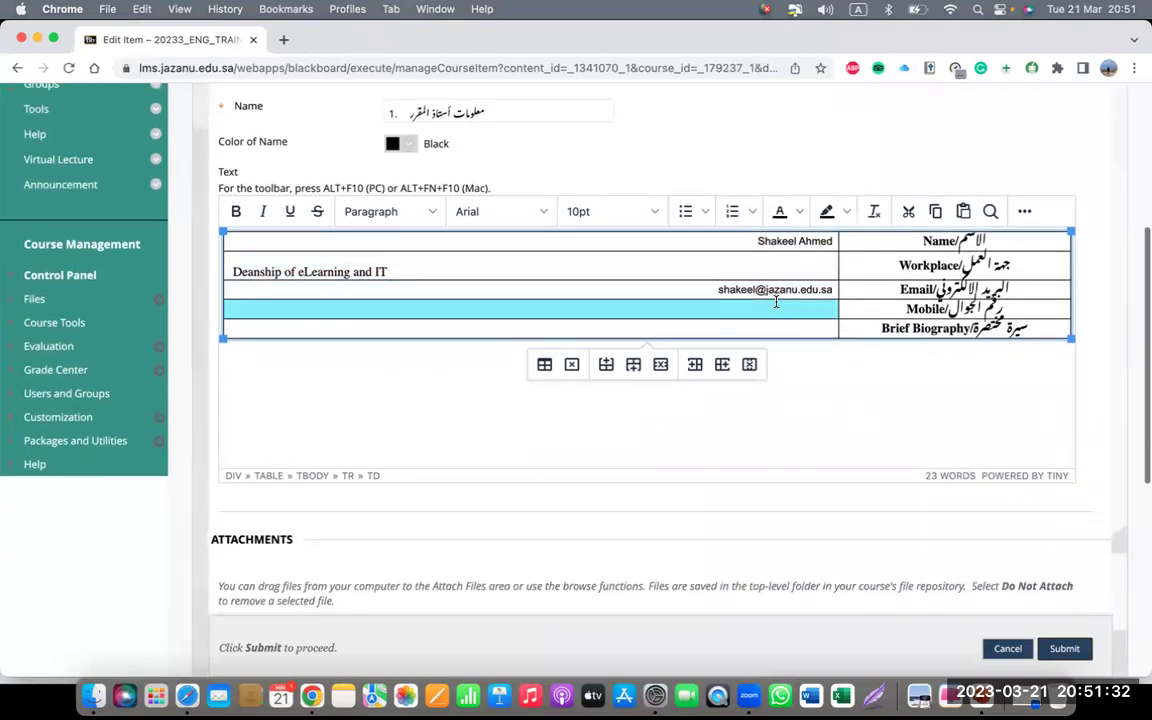
scroll(776, 307, "down", 4)
scroll(776, 307, "down", 1)
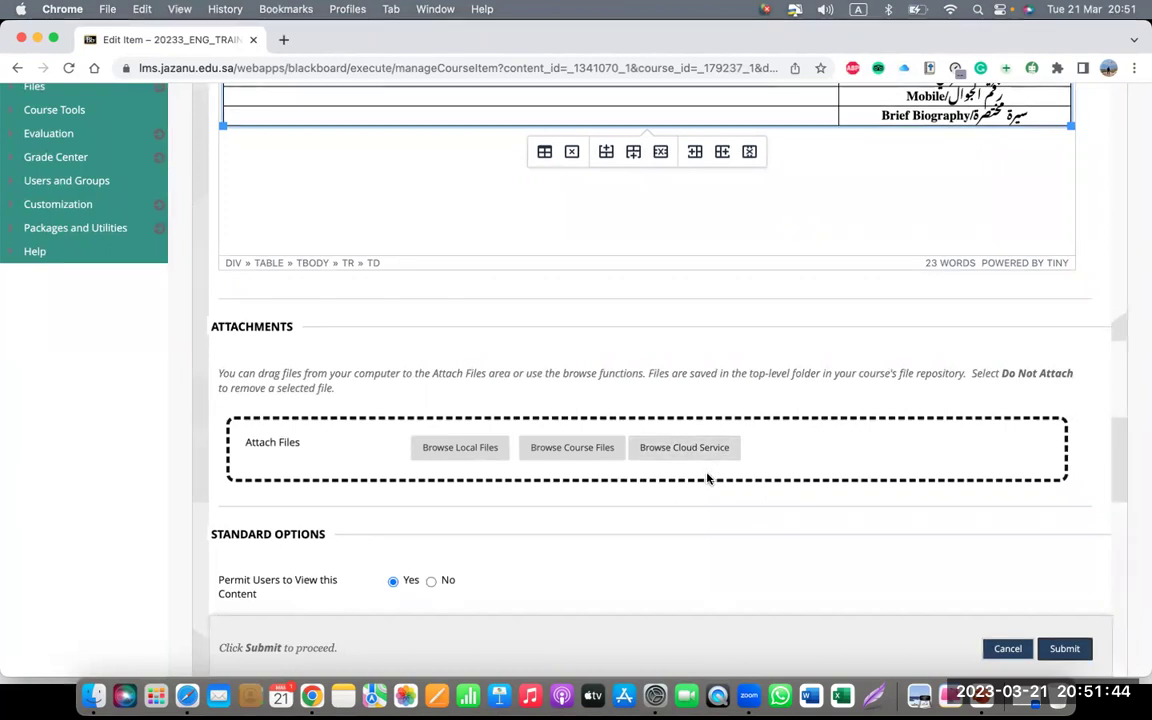
scroll(707, 479, "down", 5)
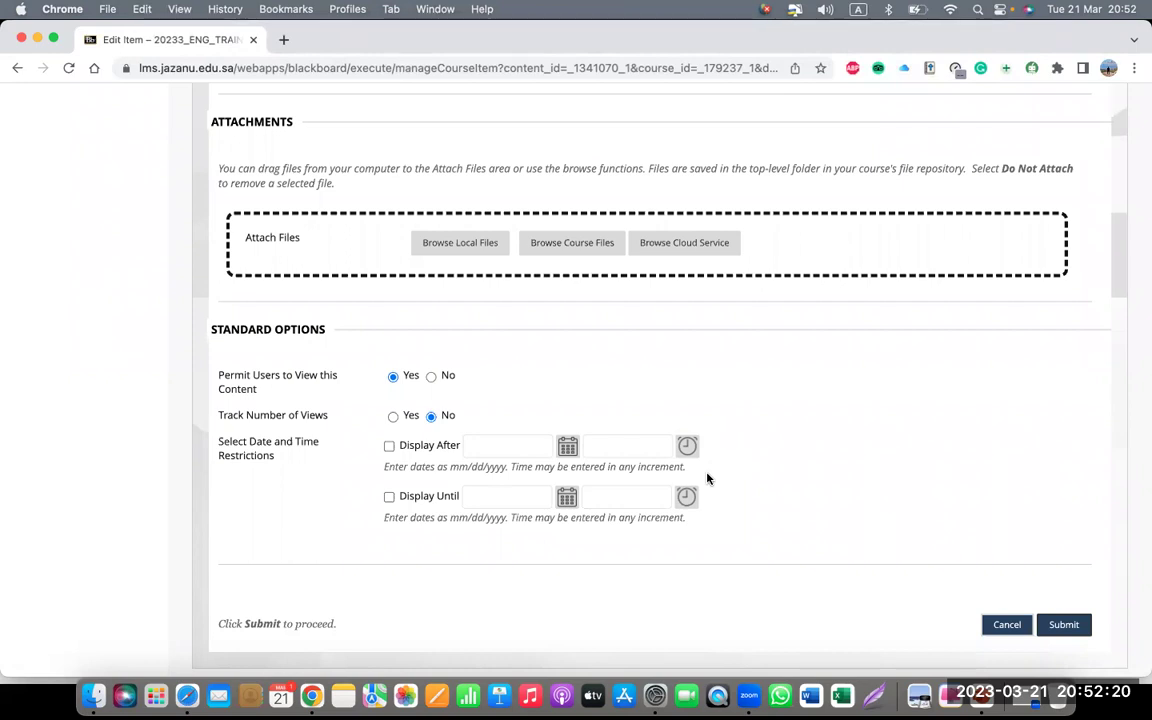
scroll(707, 479, "up", 2)
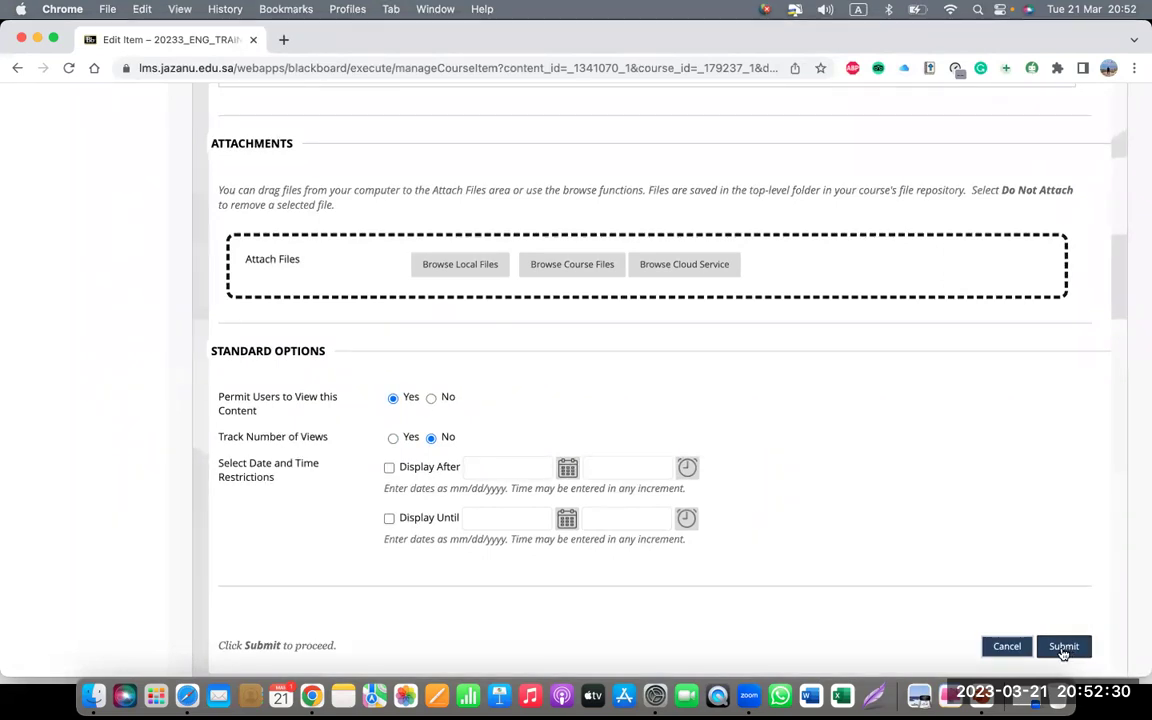
left_click(1063, 647)
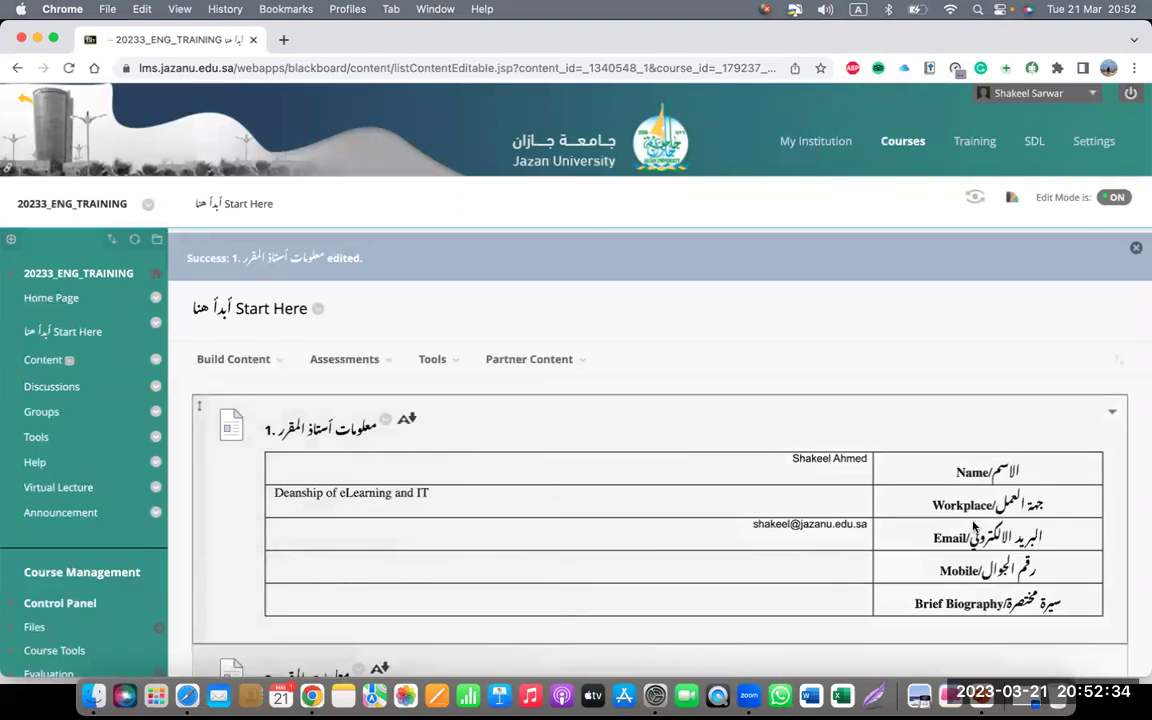
- Translate the Start Here page to English, review it, then return to the PowerPoint slideshow
scroll(975, 520, "down", 3)
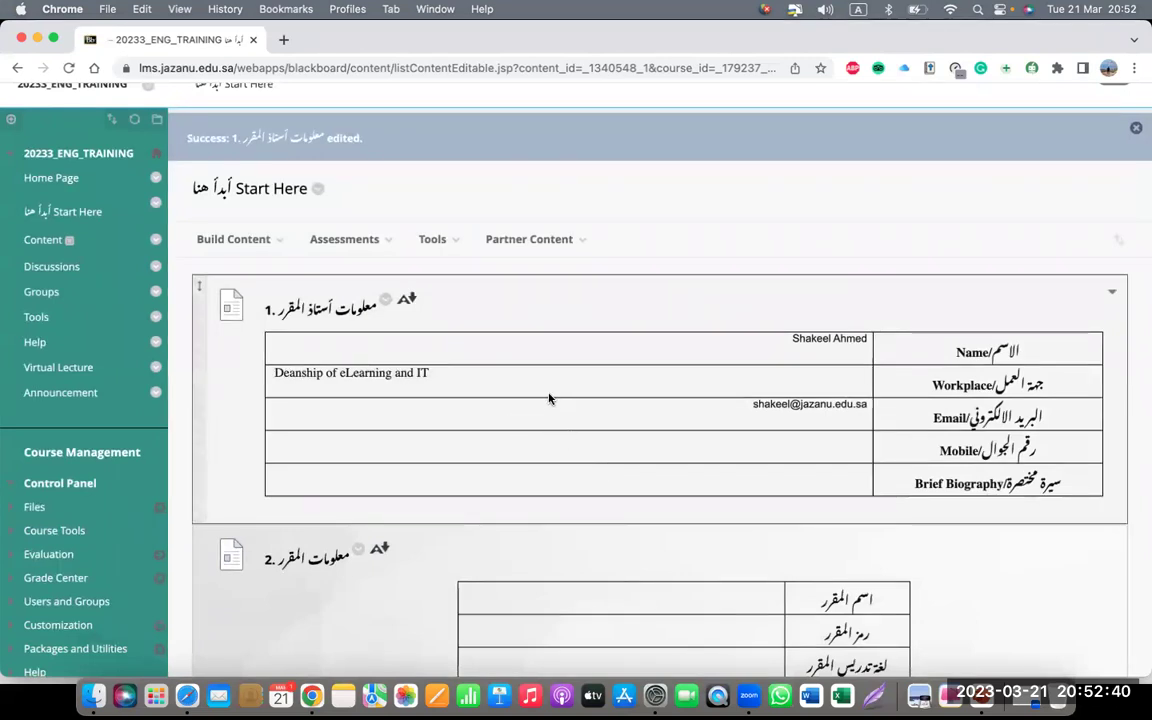
right_click(580, 313)
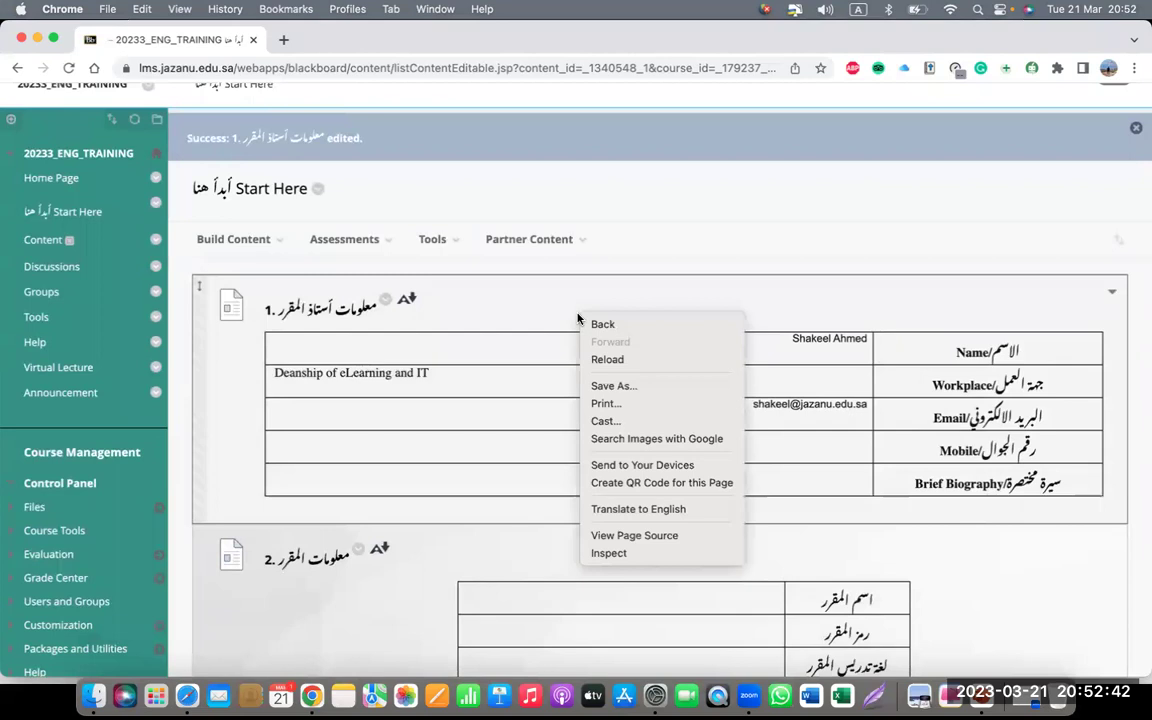
left_click(622, 509)
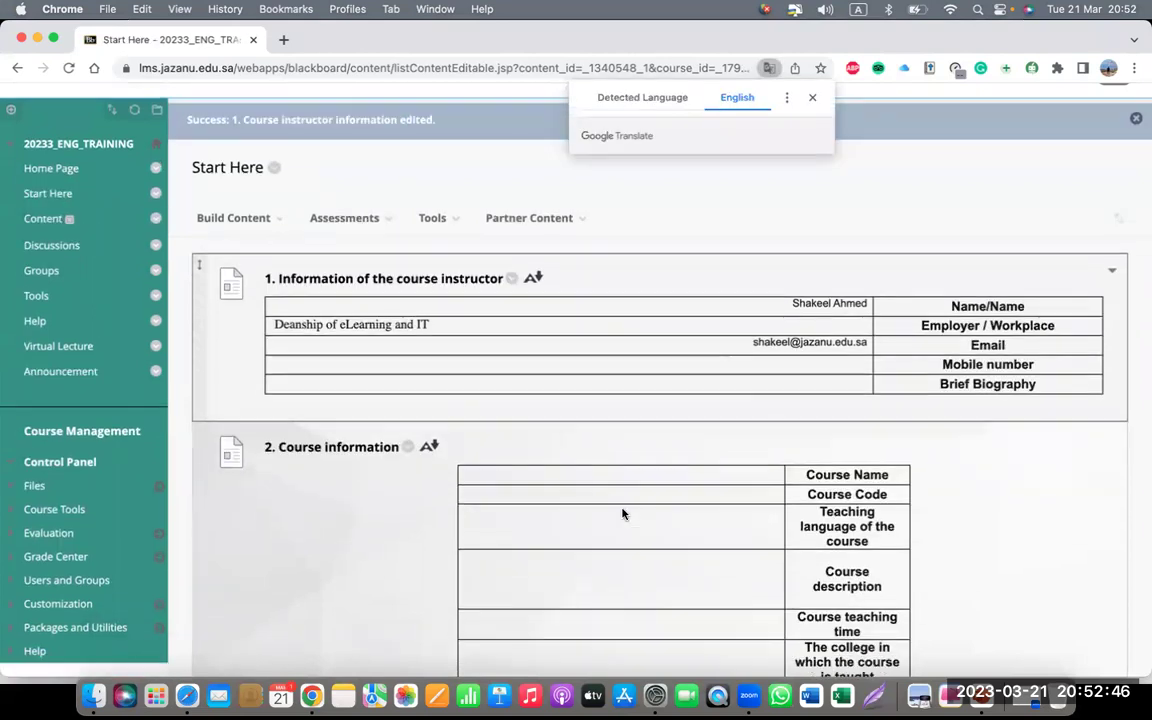
scroll(622, 514, "down", 5)
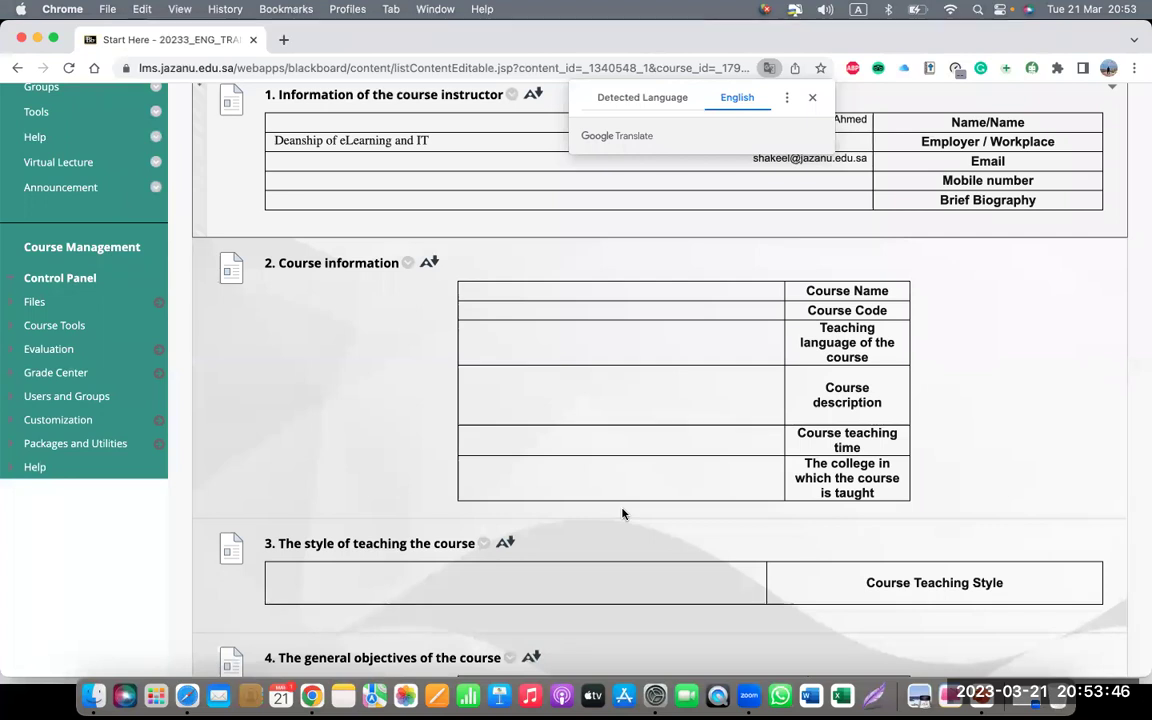
key("ctrl+Up")
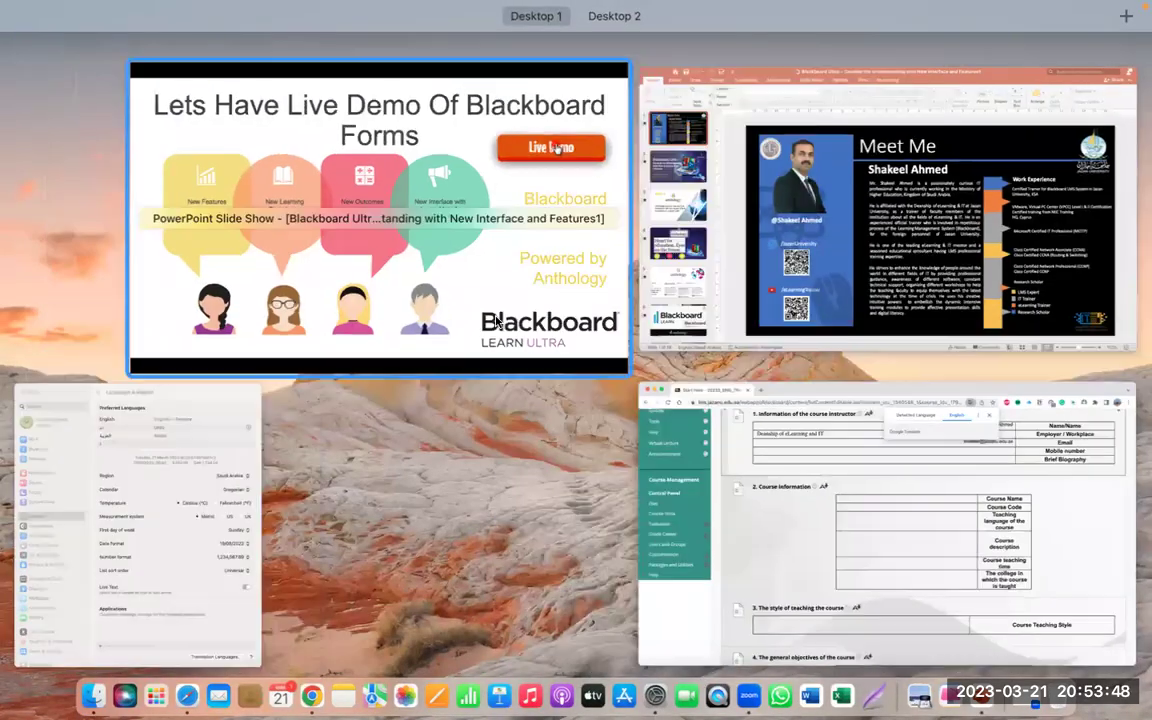
left_click(495, 321)
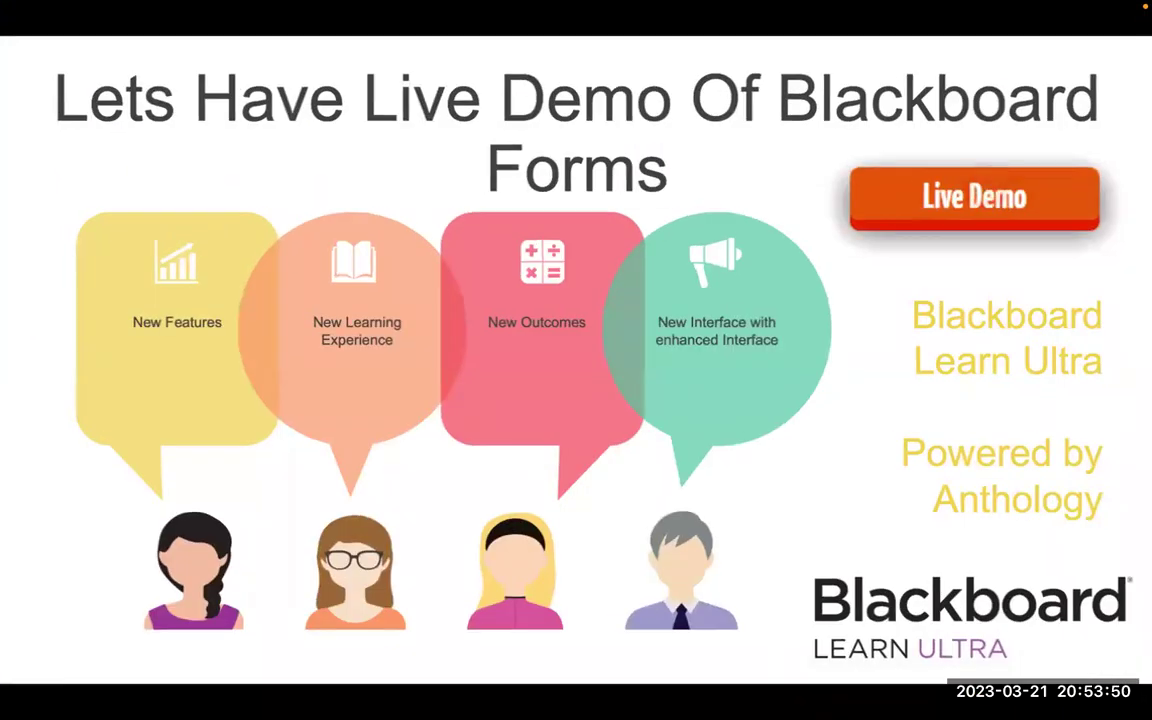